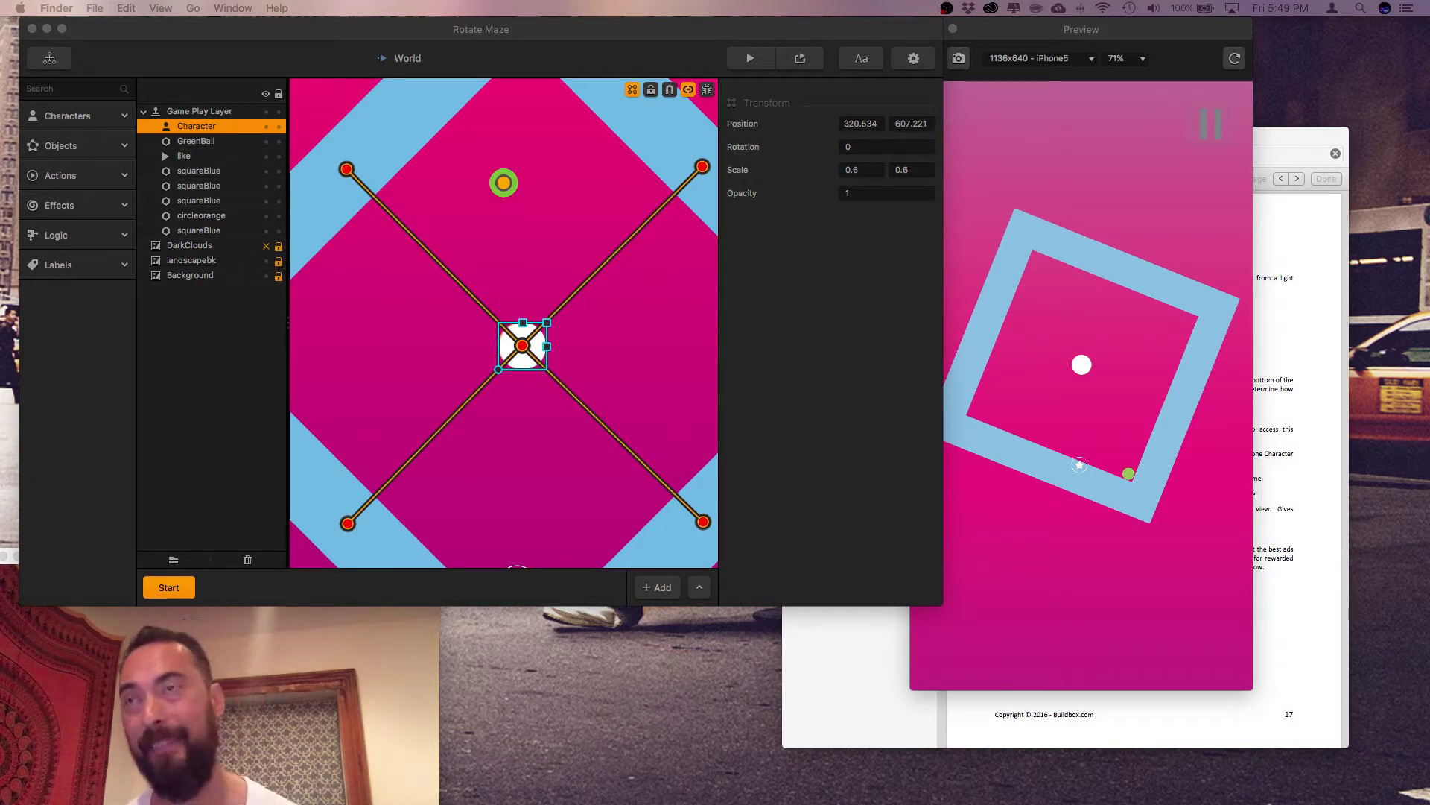
# Delete the four joints that link the white character to the blue walls.
pyautogui.scroll(-3, 564, 331)
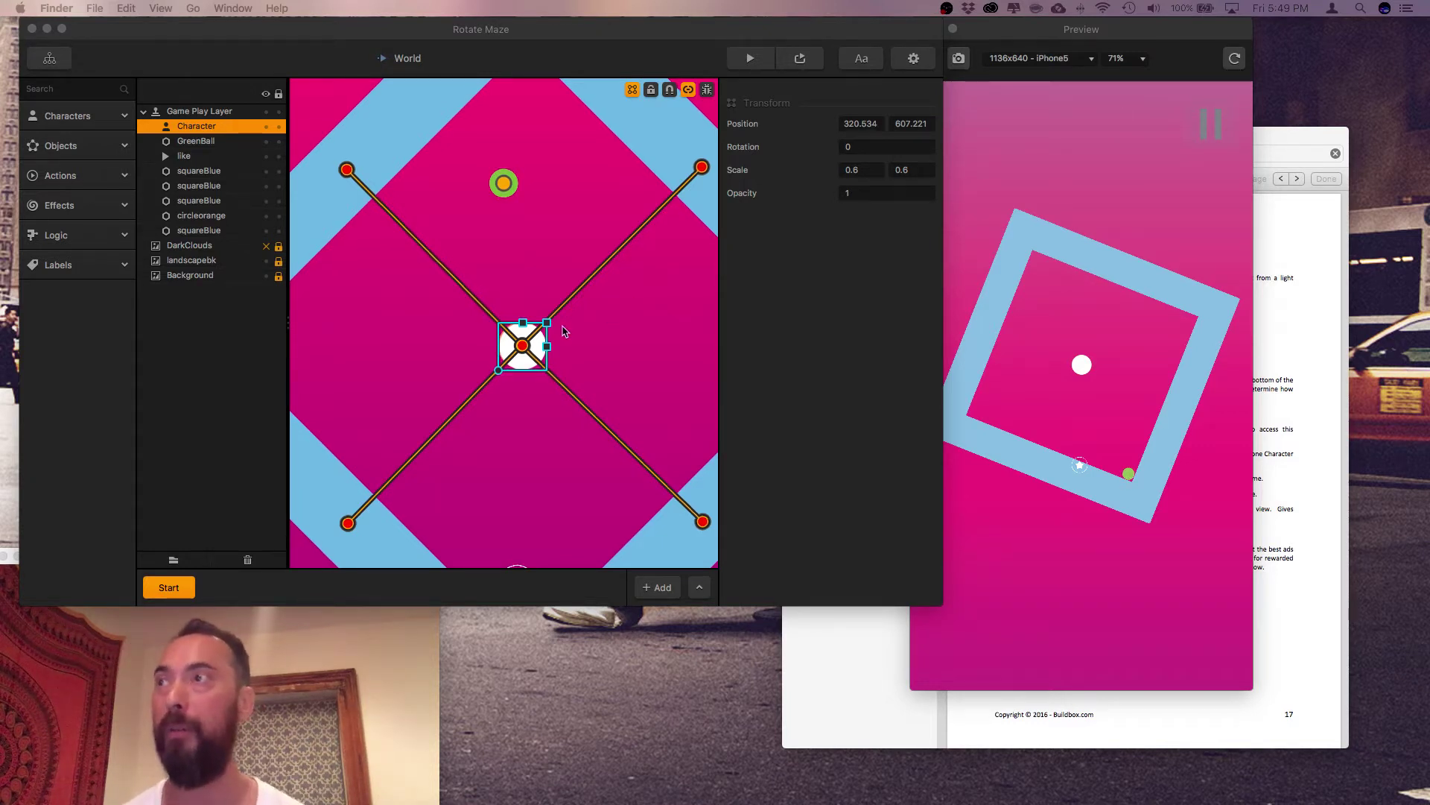
pyautogui.scroll(-2, 564, 332)
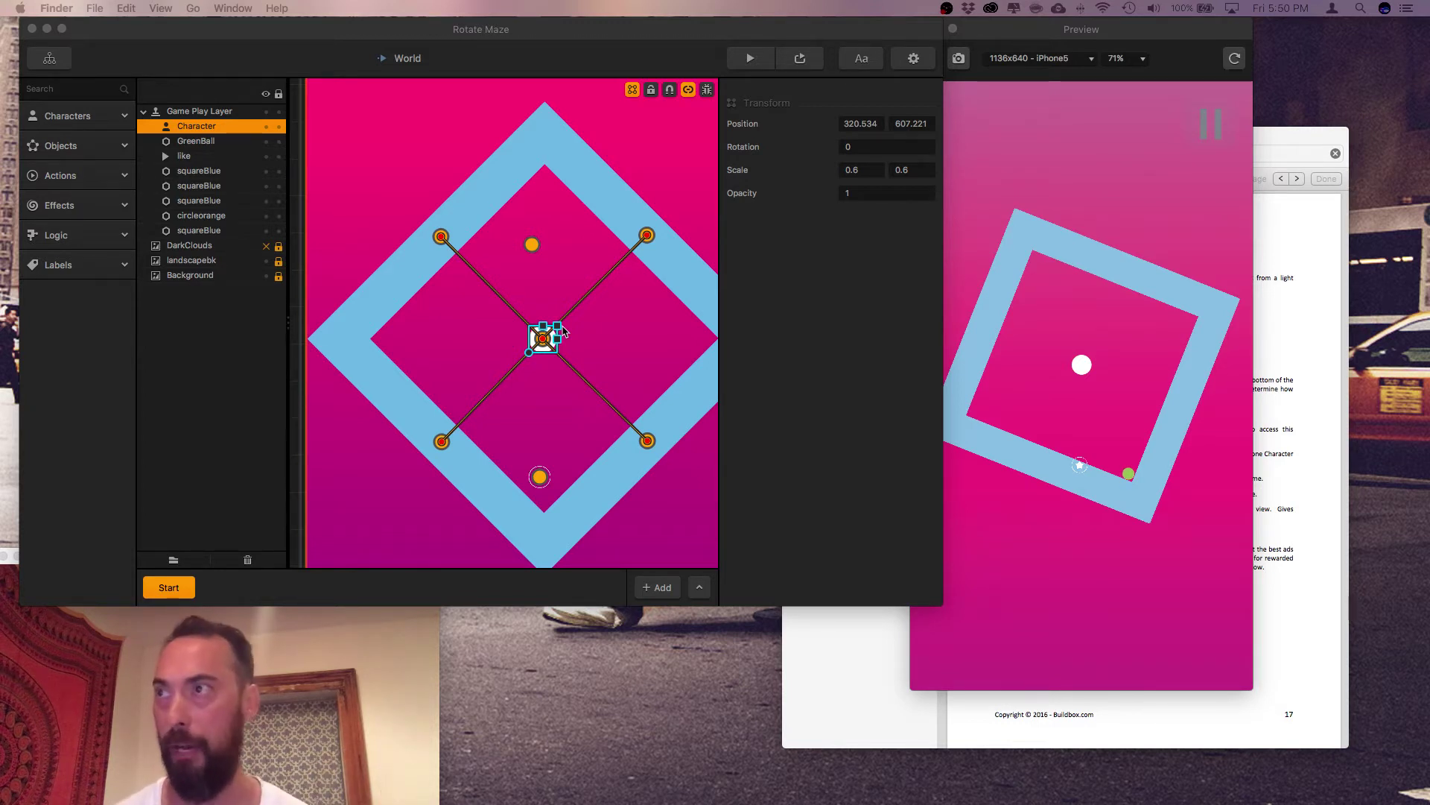
pyautogui.click(507, 377)
pyautogui.click(507, 377)
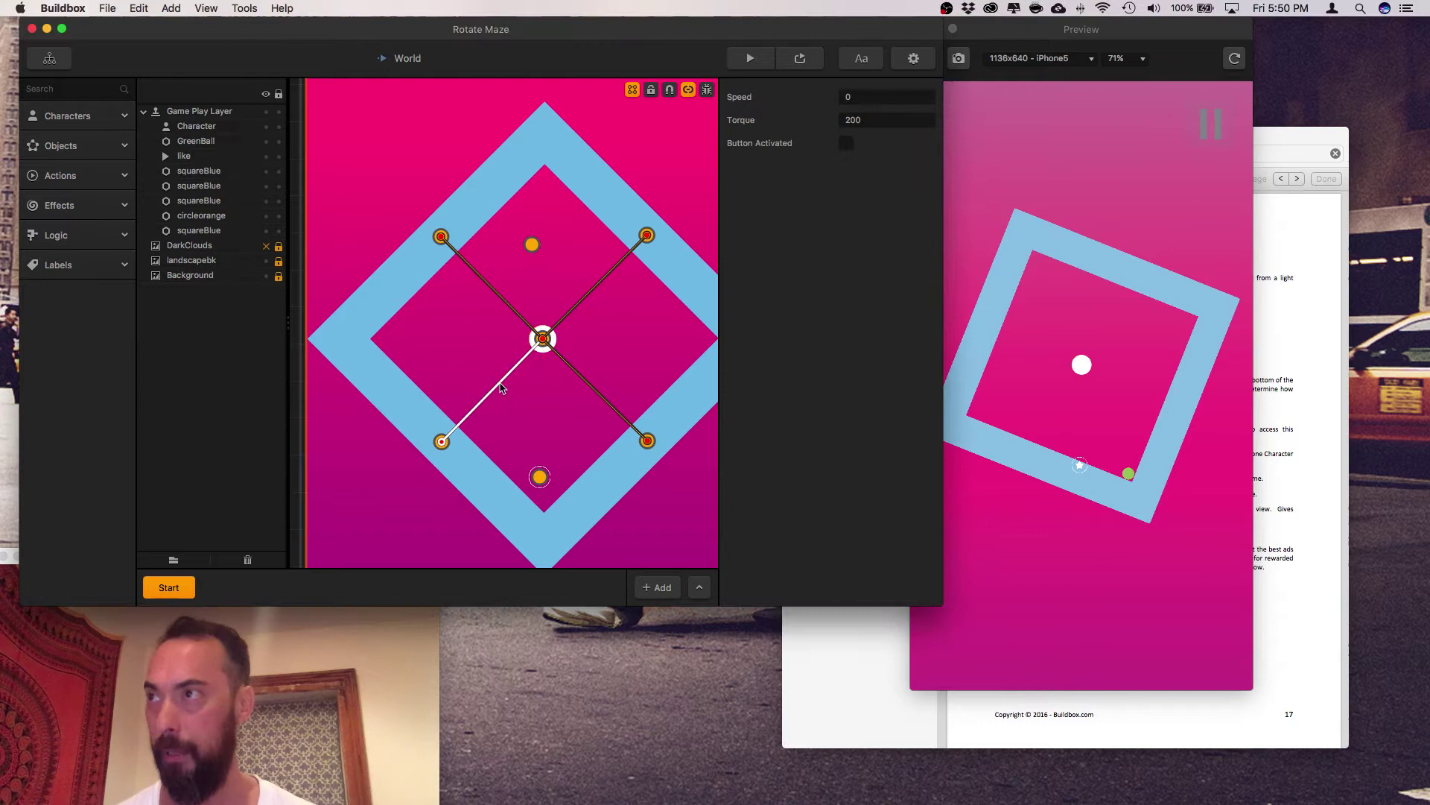
pyautogui.press('c')
pyautogui.press('c')
pyautogui.click(508, 381)
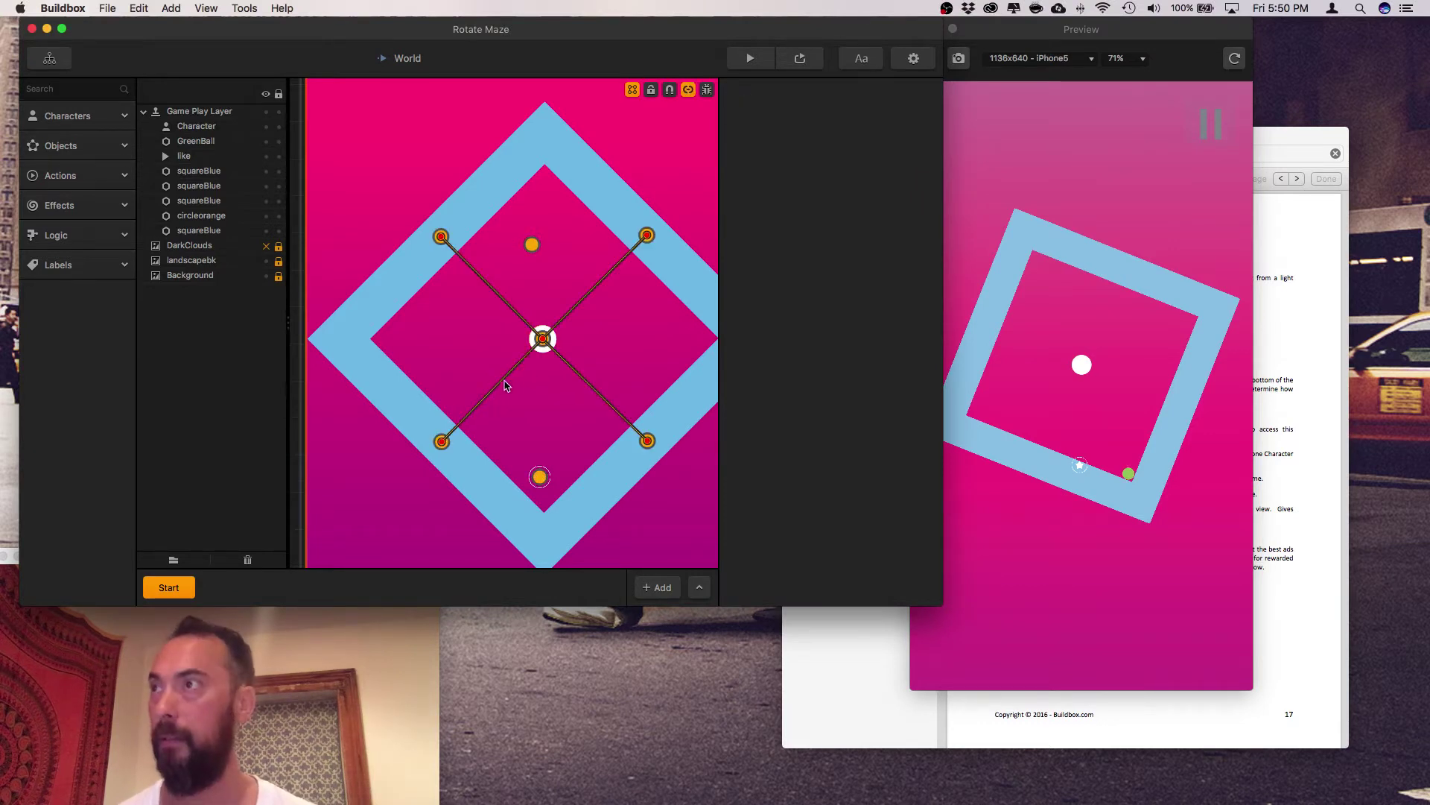
pyautogui.click(502, 381)
pyautogui.press('Delete')
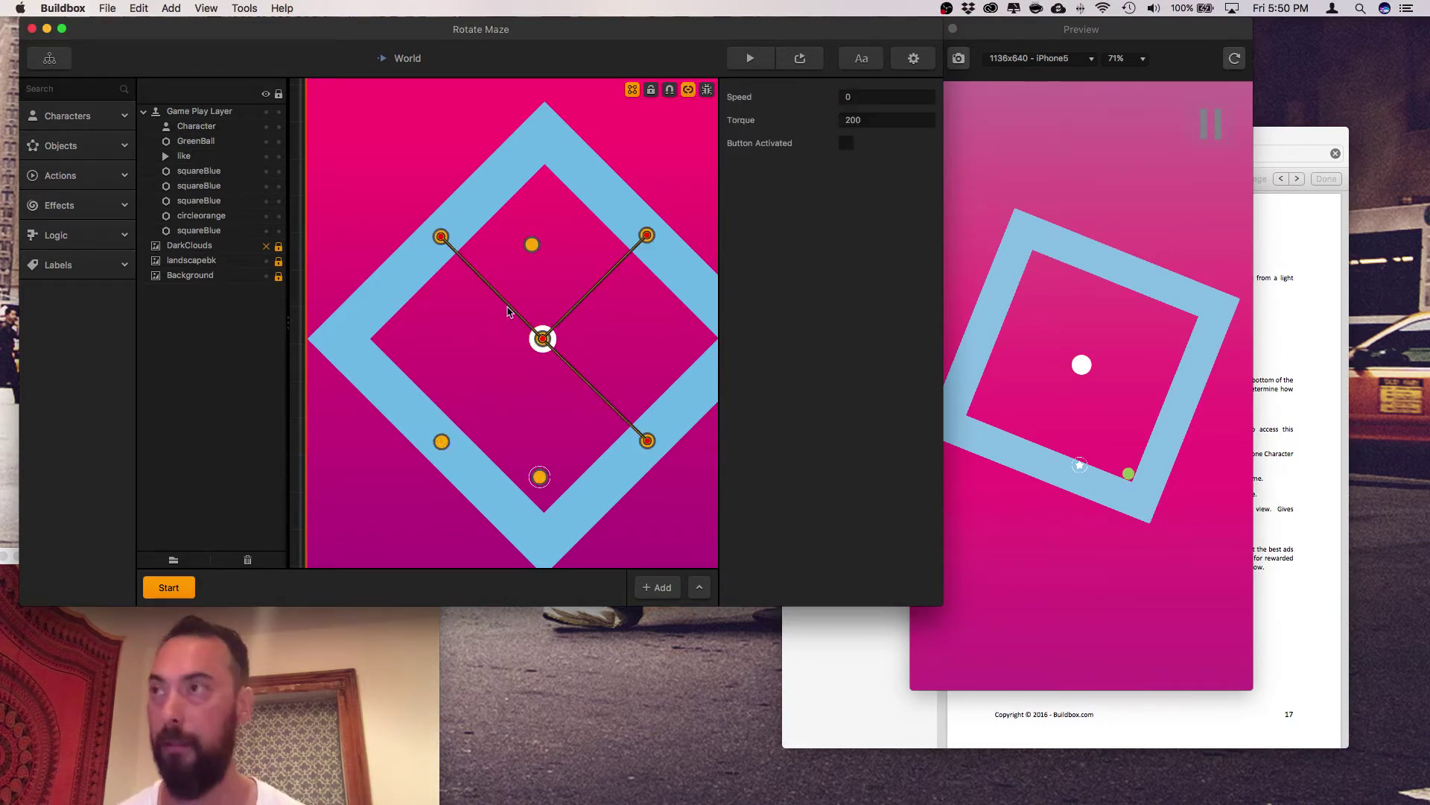
pyautogui.click(507, 312)
pyautogui.press('Delete')
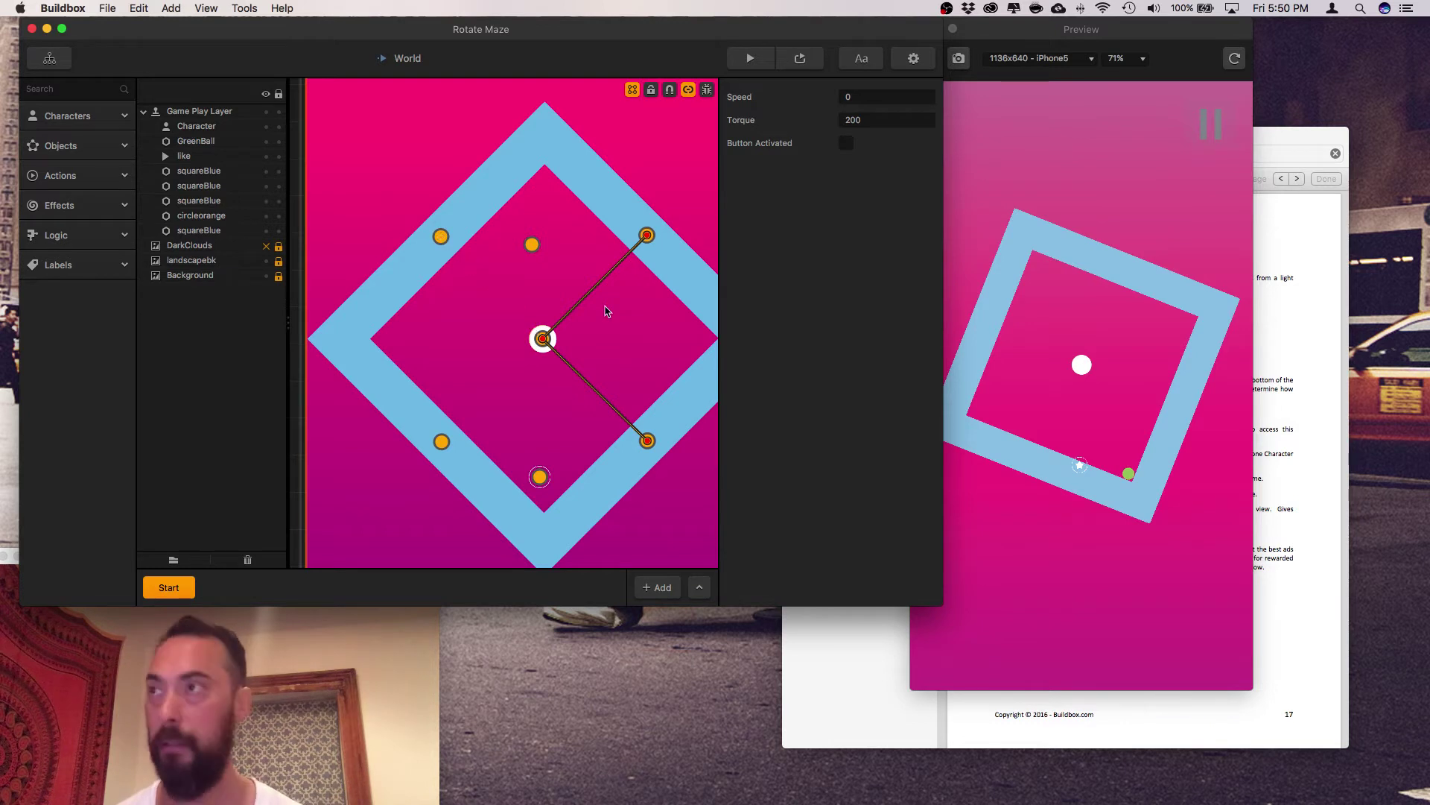
pyautogui.click(593, 299)
pyautogui.press('Delete')
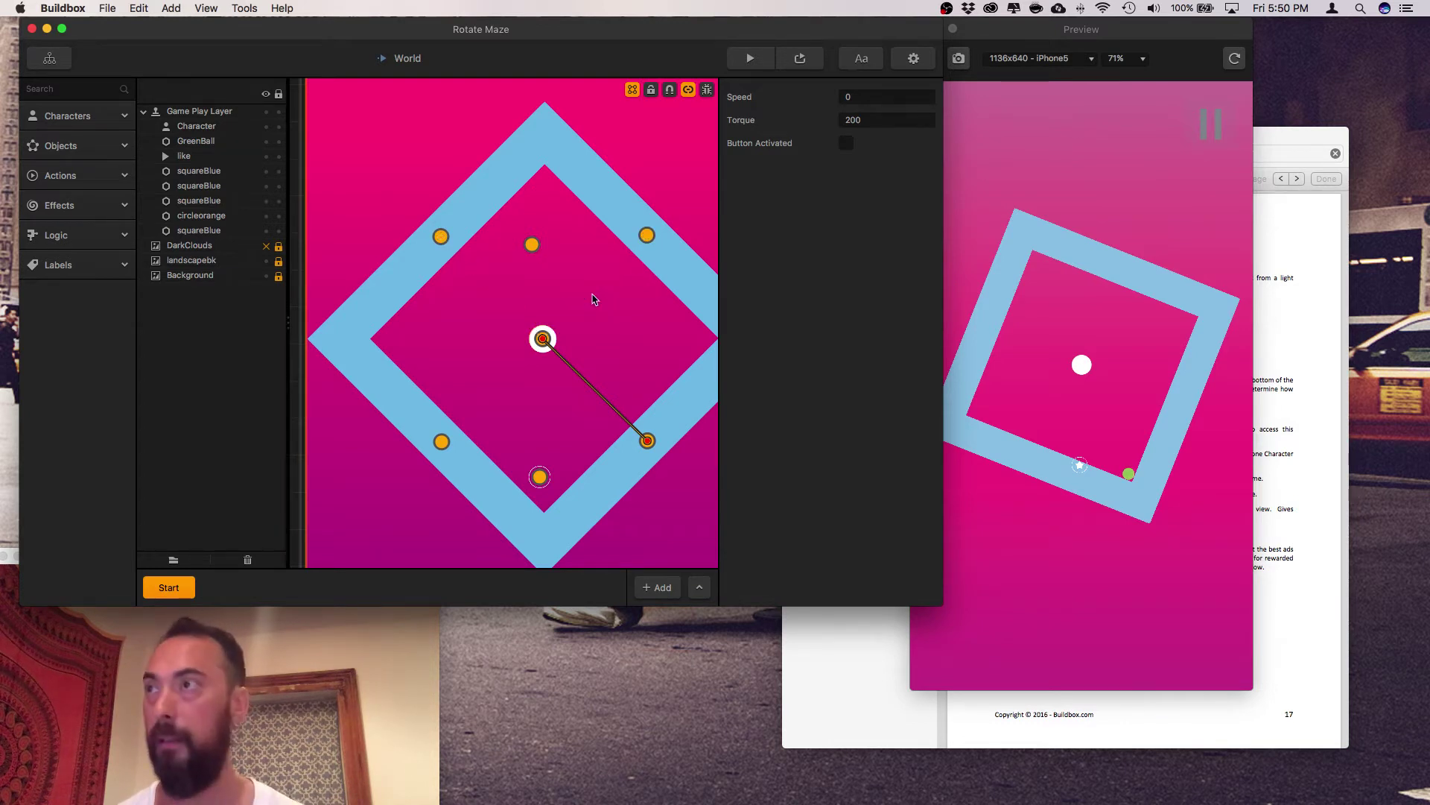
pyautogui.click(582, 376)
pyautogui.press('Delete')
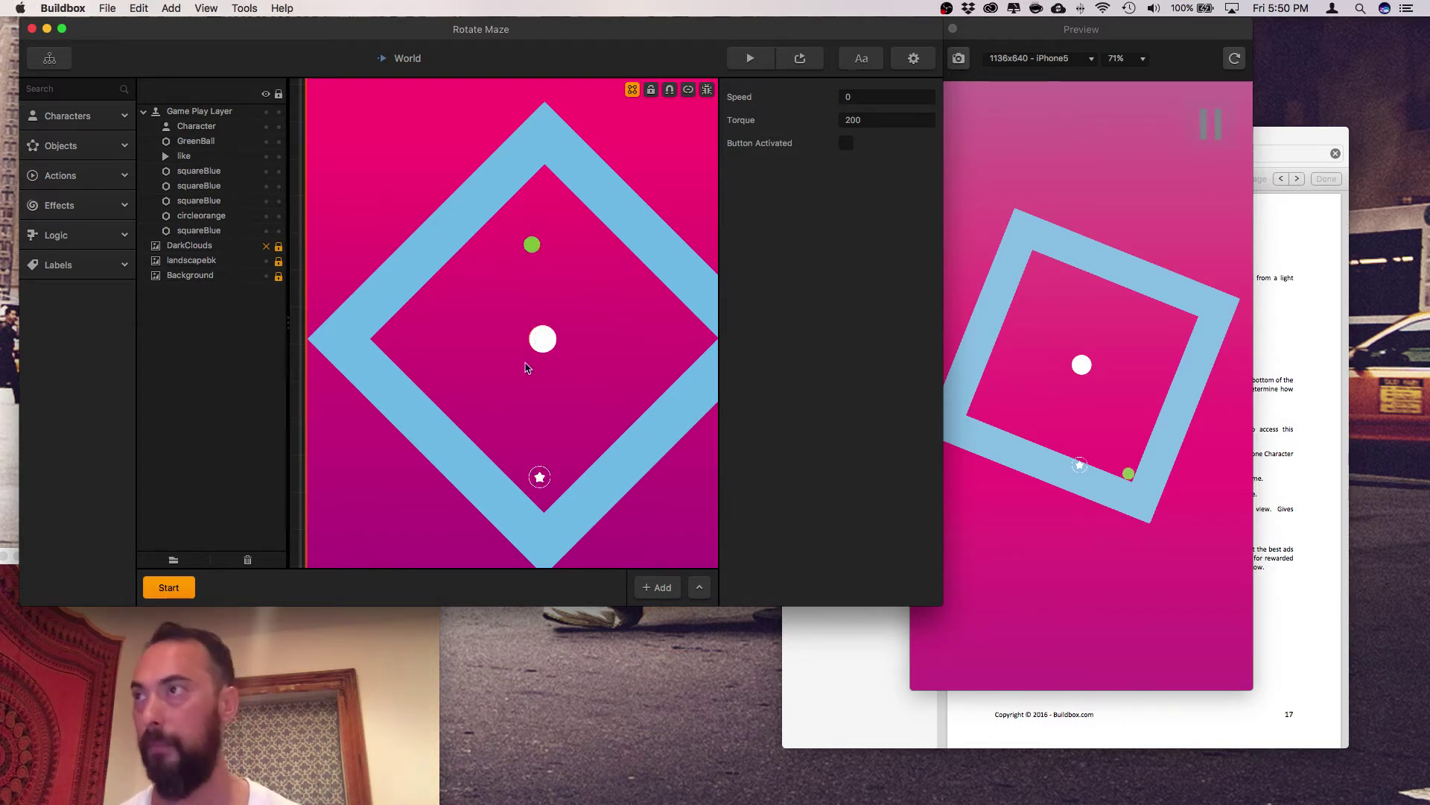
# Move the white character down to about Y 545, uncovering the orange circle, and link the circle to the character with a joint.
pyautogui.click(545, 344)
pyautogui.moveTo(545, 350)
pyautogui.mouseDown()
pyautogui.moveTo(547, 397)
pyautogui.moveTo(543, 361)
pyautogui.mouseUp()
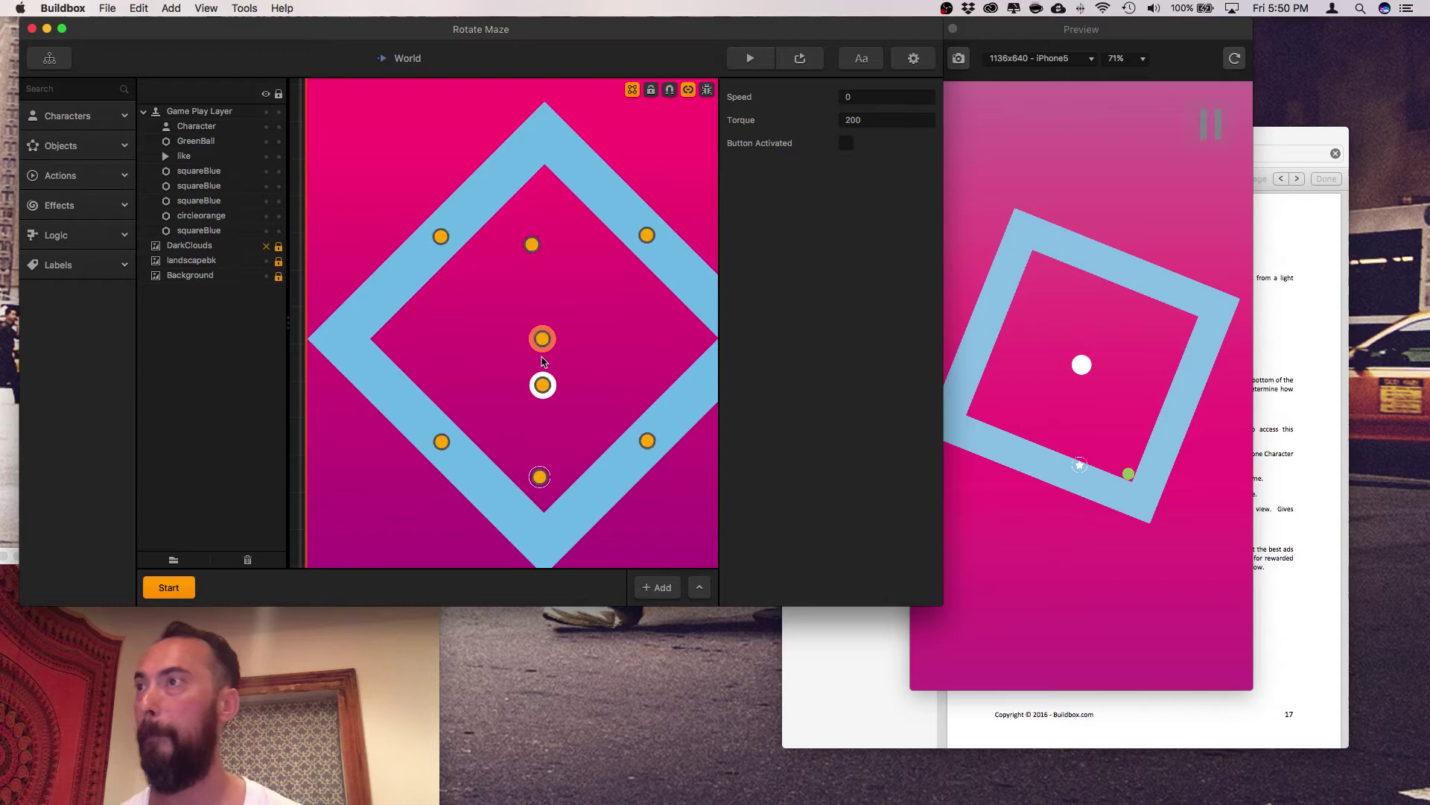
pyautogui.press('c')
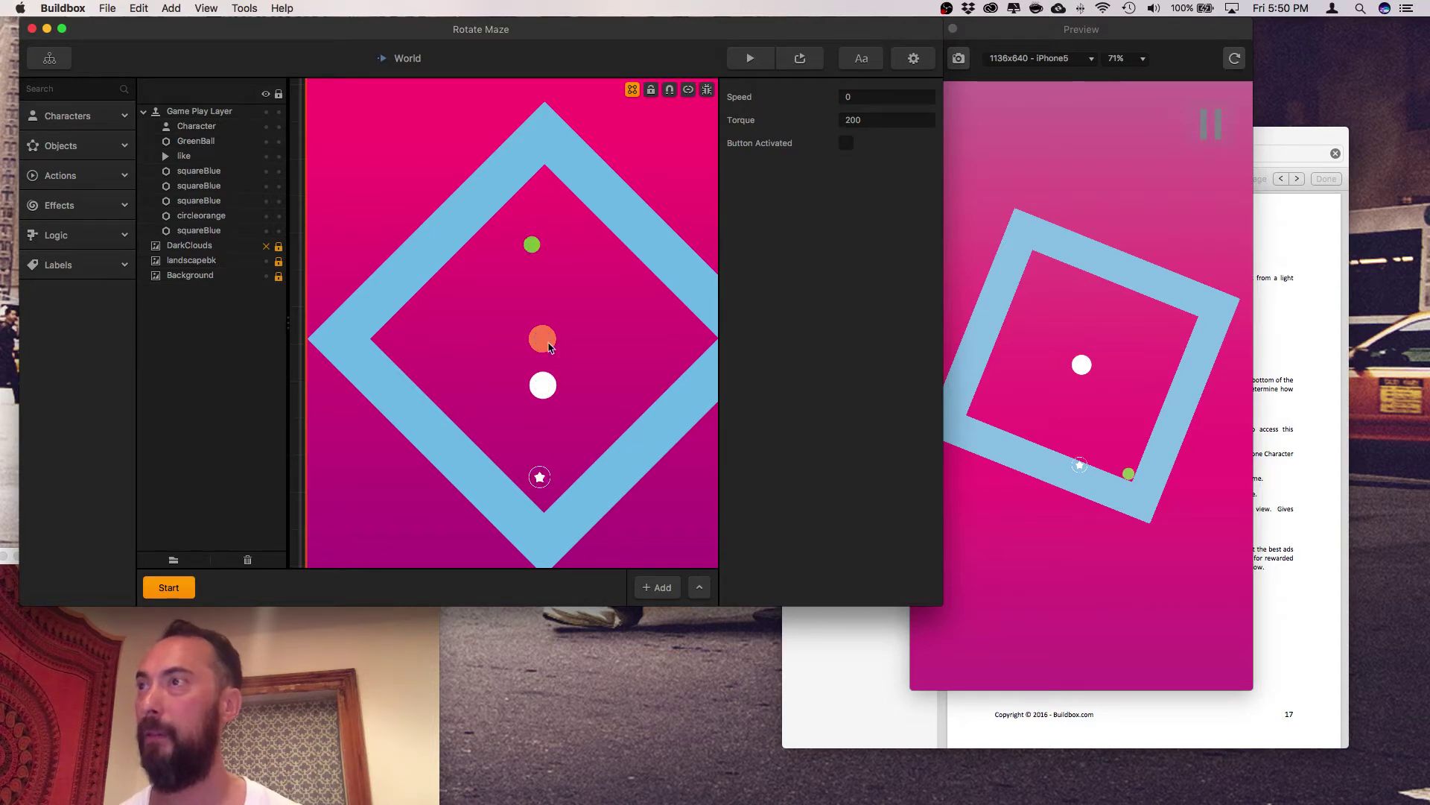
pyautogui.click(549, 348)
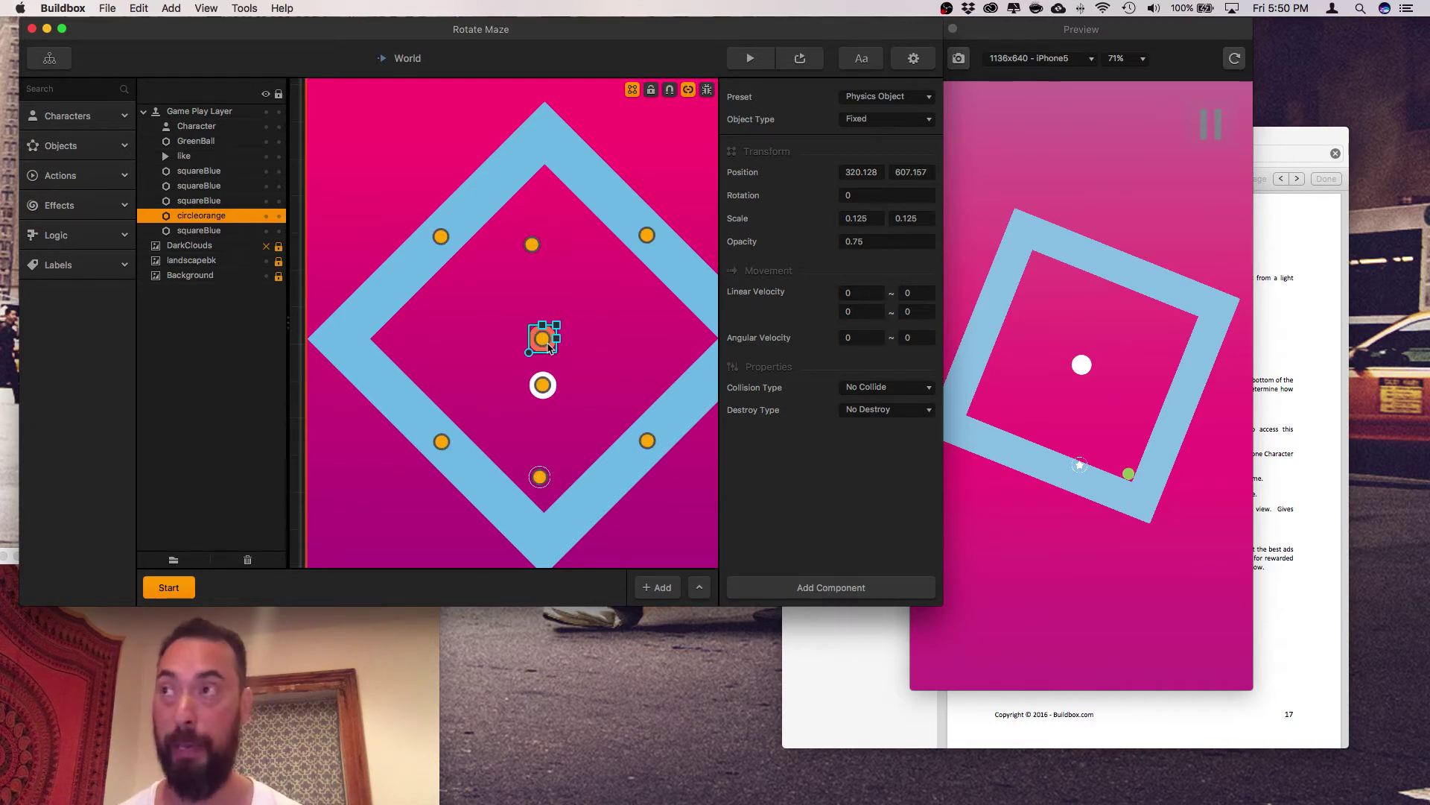
pyautogui.moveTo(544, 344); pyautogui.dragTo(543, 387)
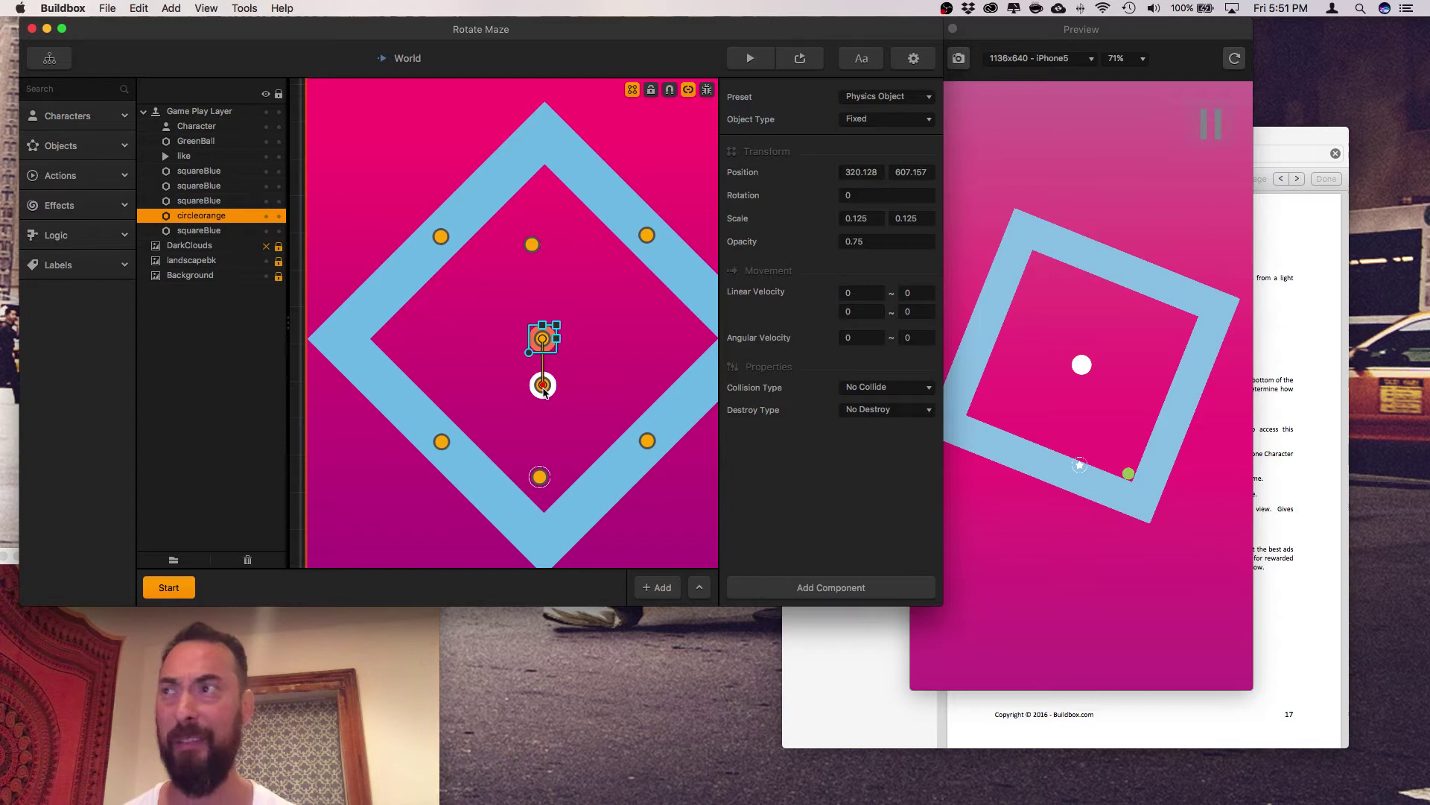
# Connect the character to each of the four blue walls with a joint.
pyautogui.click(543, 389)
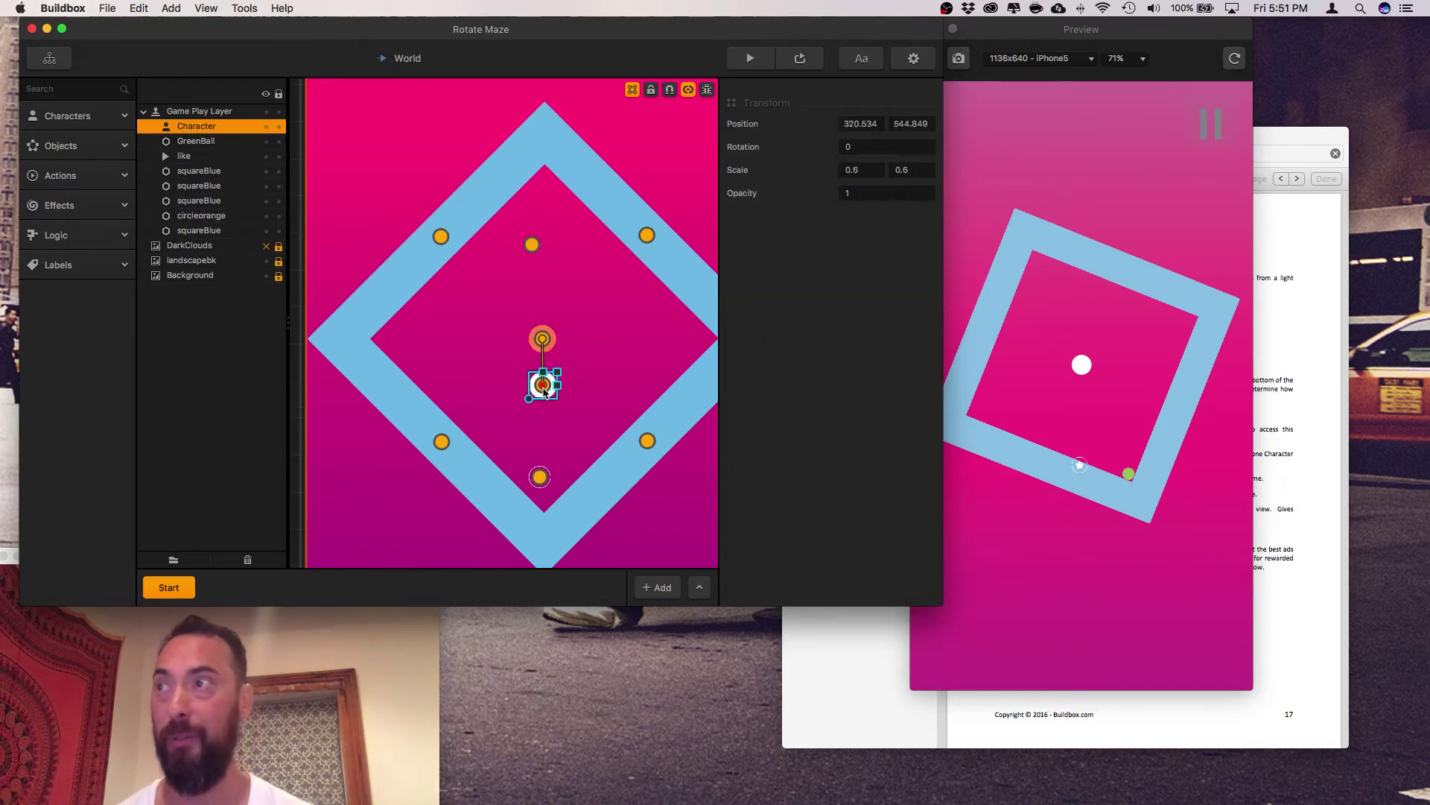
pyautogui.moveTo(544, 389); pyautogui.dragTo(647, 440)
pyautogui.moveTo(548, 389); pyautogui.dragTo(442, 441)
pyautogui.moveTo(542, 387); pyautogui.dragTo(441, 236)
pyautogui.moveTo(541, 387); pyautogui.dragTo(648, 245)
# Move the character above the orange circle to about X 306, Y 658.
pyautogui.press('l')
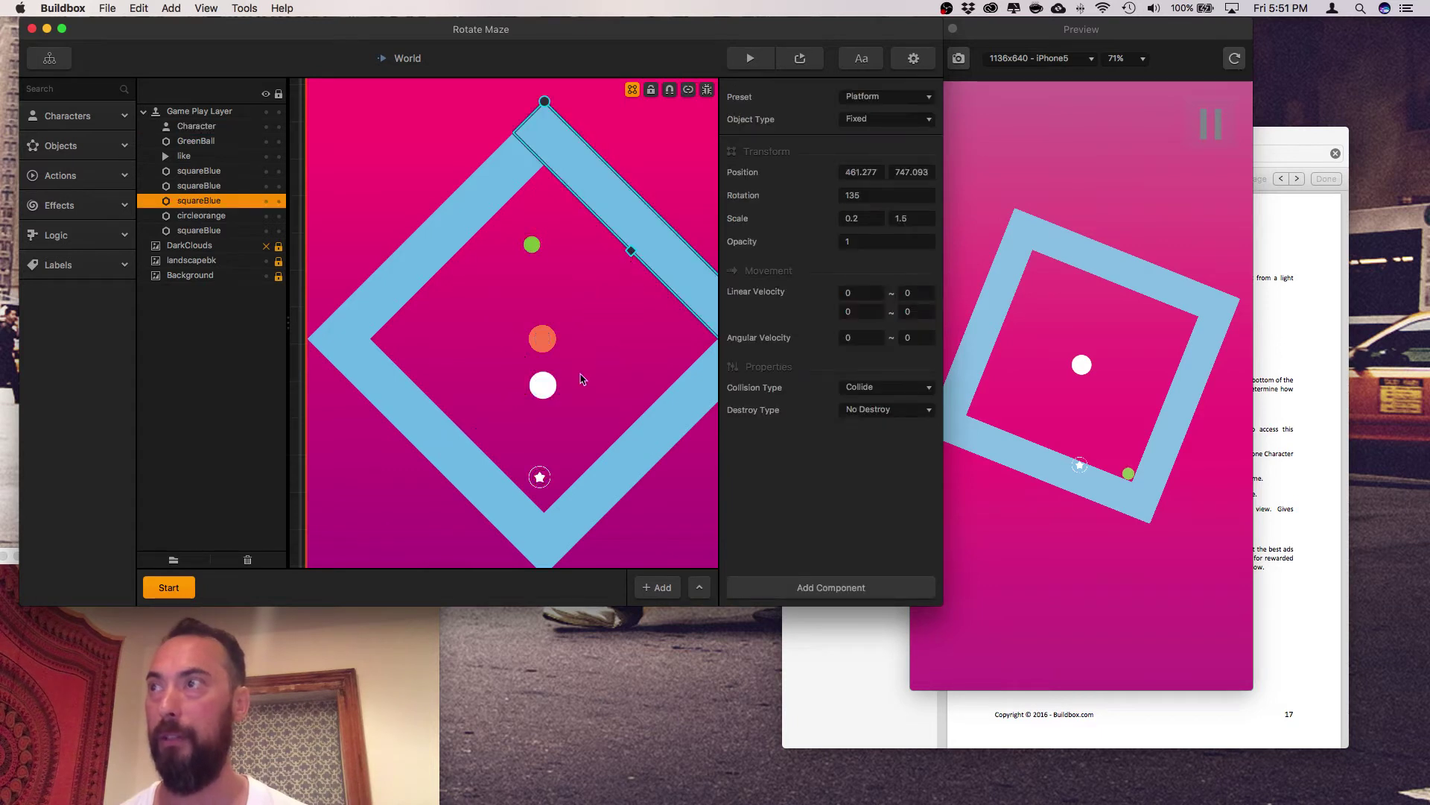
pyautogui.moveTo(548, 393); pyautogui.dragTo(533, 298)
pyautogui.press('l')
pyautogui.click(528, 413)
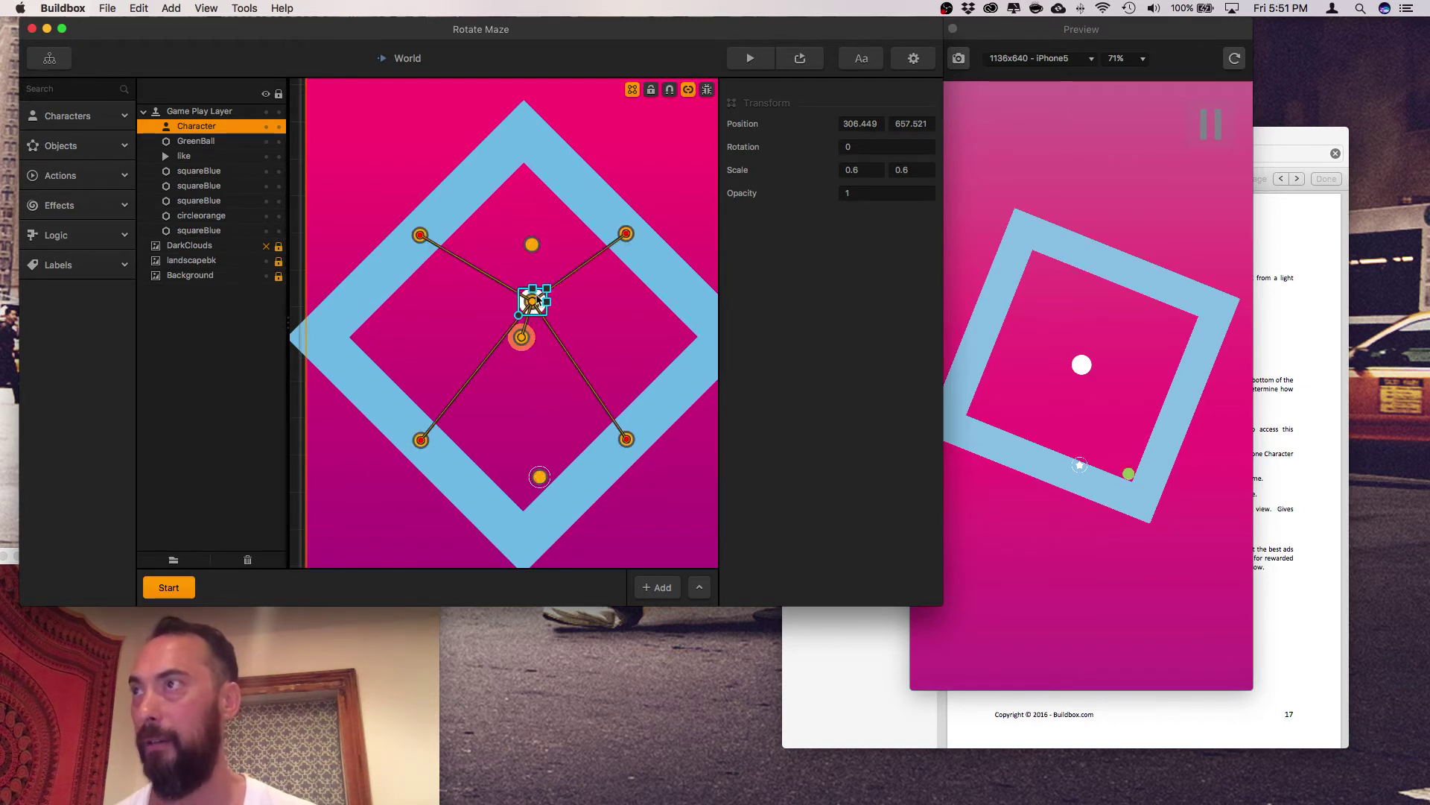
pyautogui.click(539, 296)
pyautogui.press('Escape')
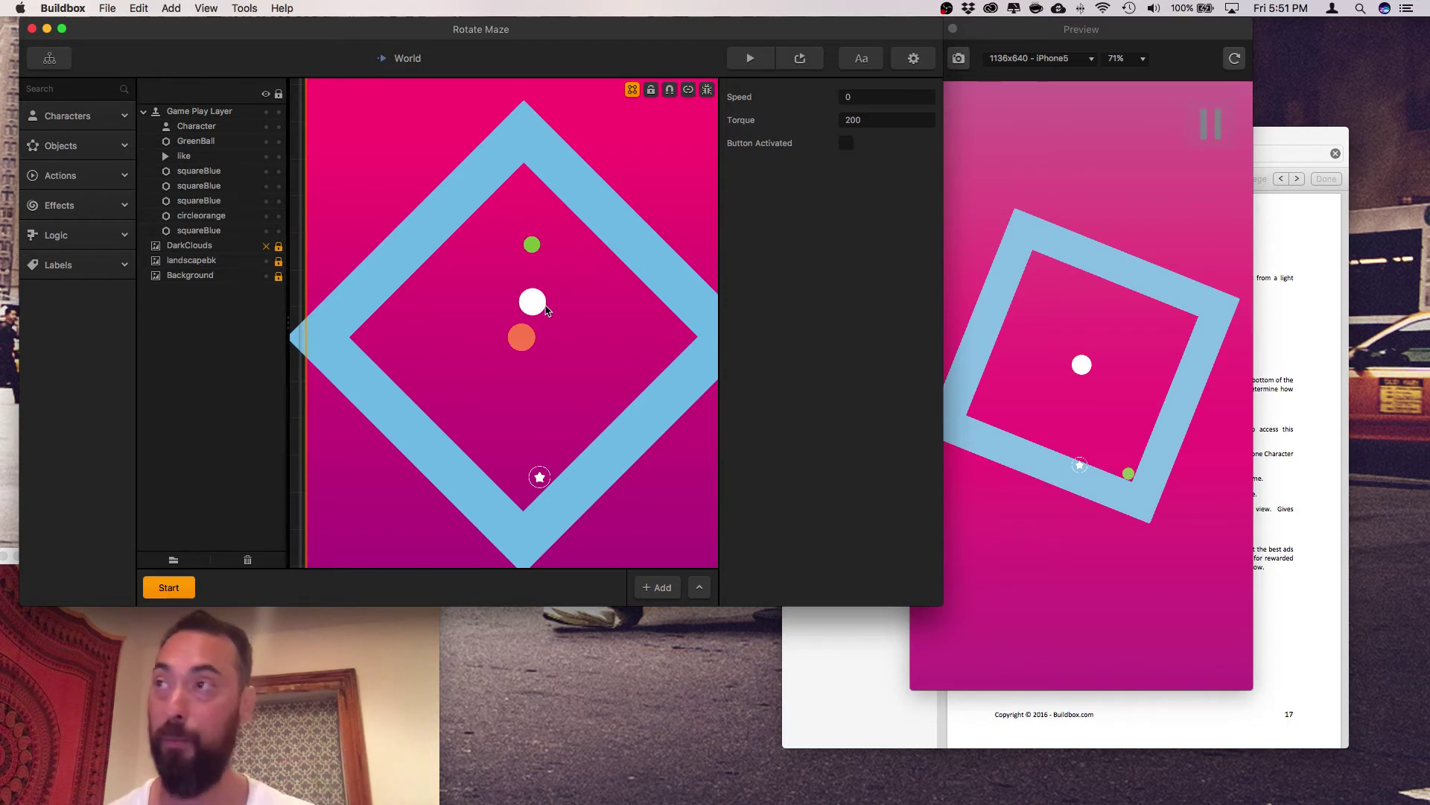
# Set the character's X position to 320.
pyautogui.click(544, 307)
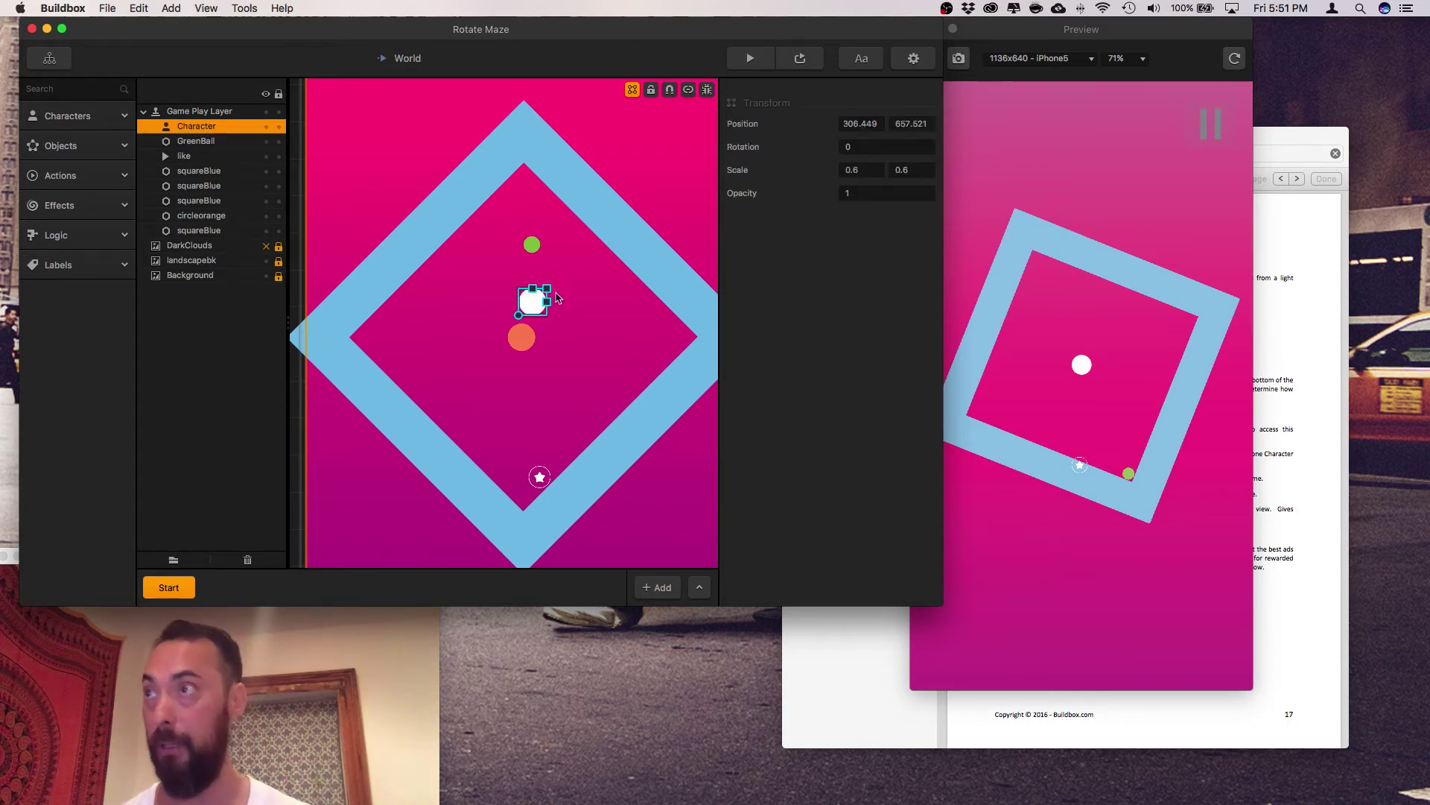
pyautogui.moveTo(846, 124); pyautogui.dragTo(1118, 131)
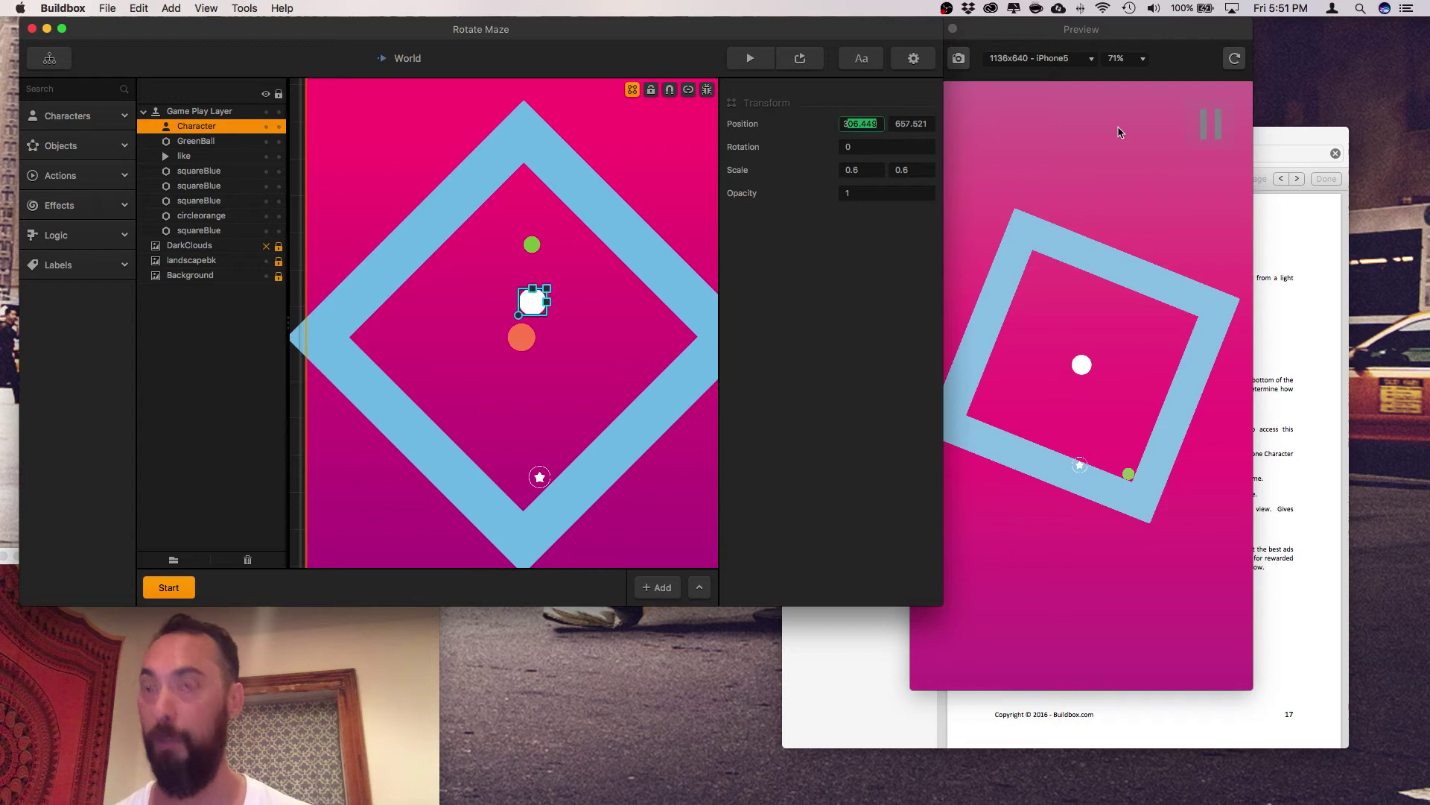
pyautogui.write('3320')
pyautogui.press('Tab')
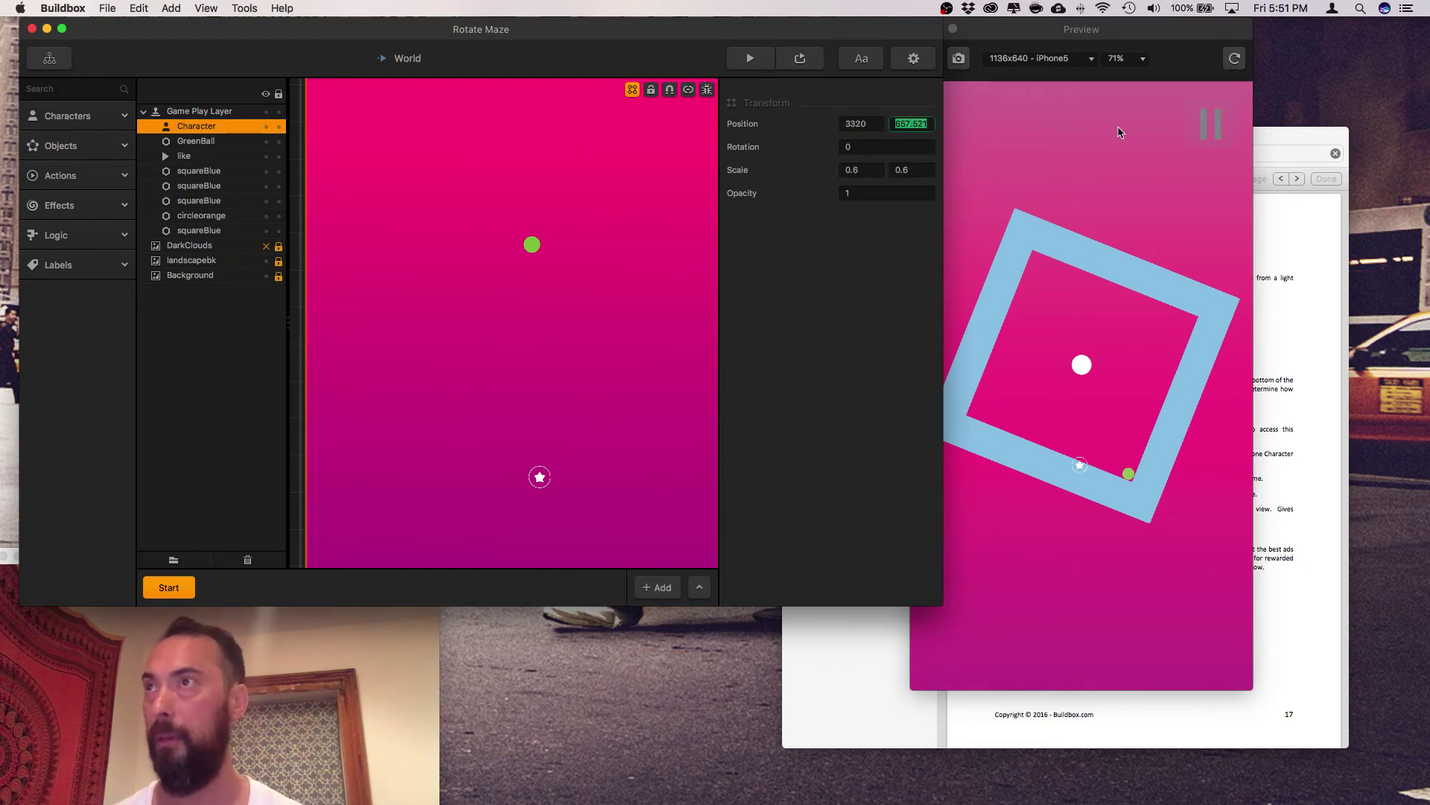
pyautogui.click(849, 124)
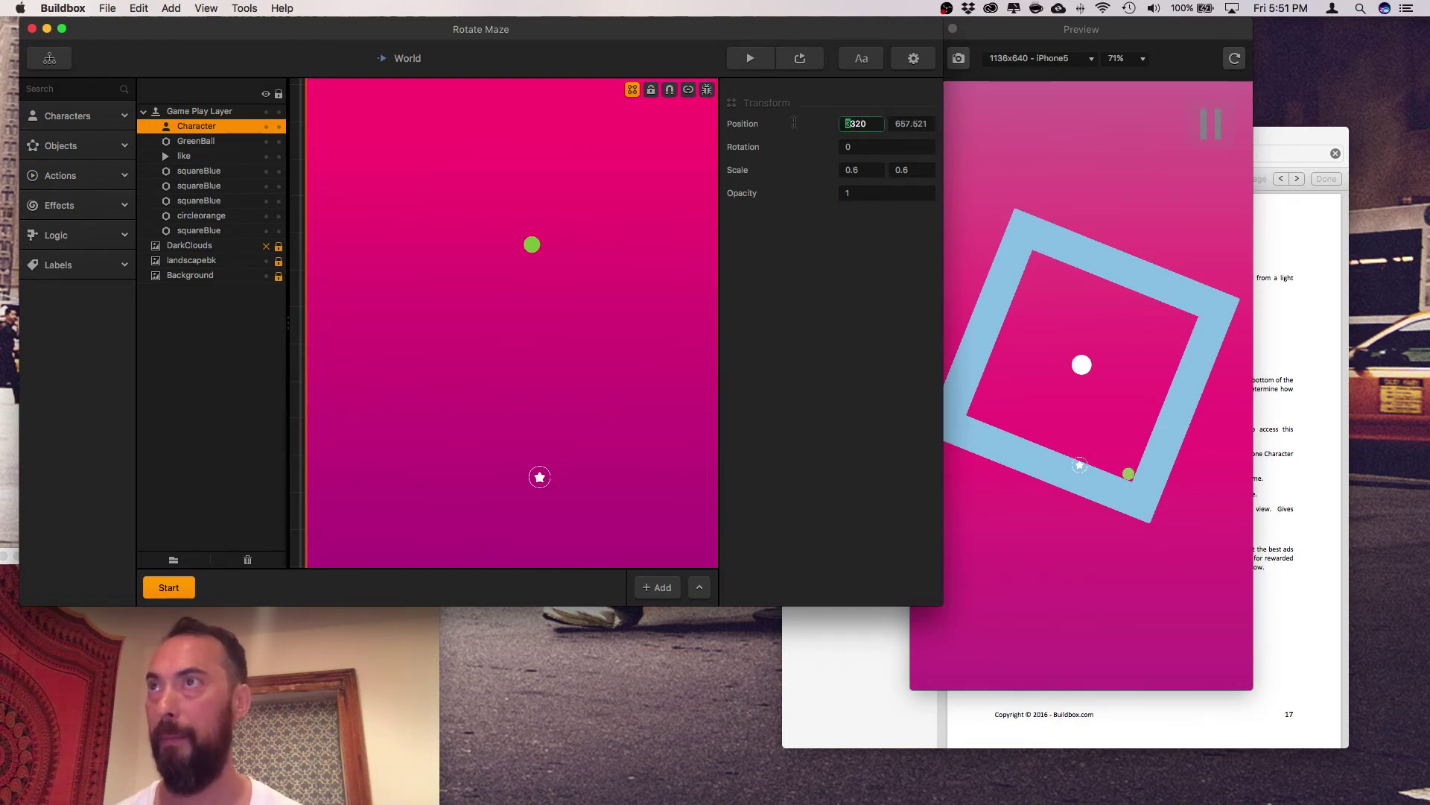
pyautogui.press('Tab')
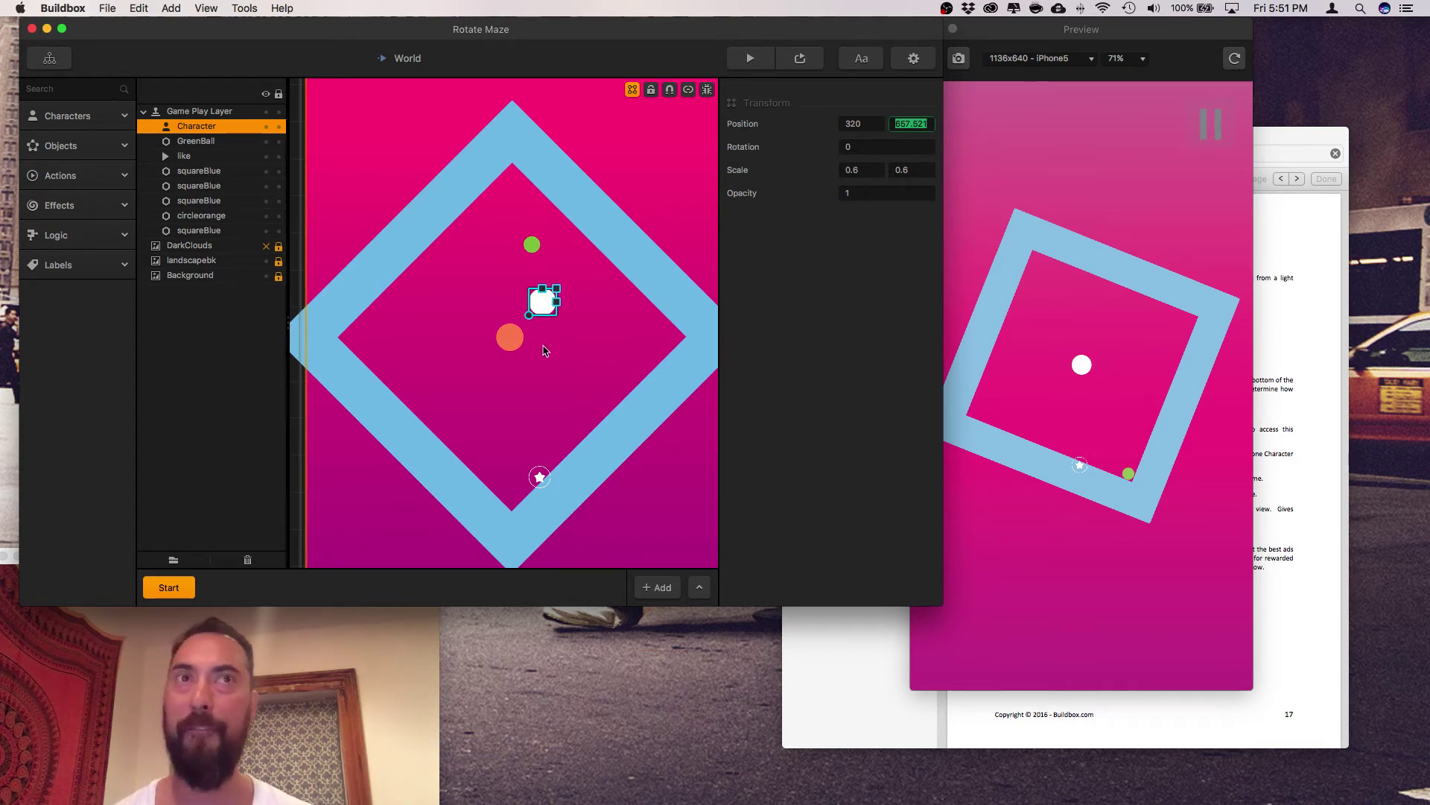
# Try moving the character to check that the orange circle and walls follow it, and undo the move.
pyautogui.click(546, 361)
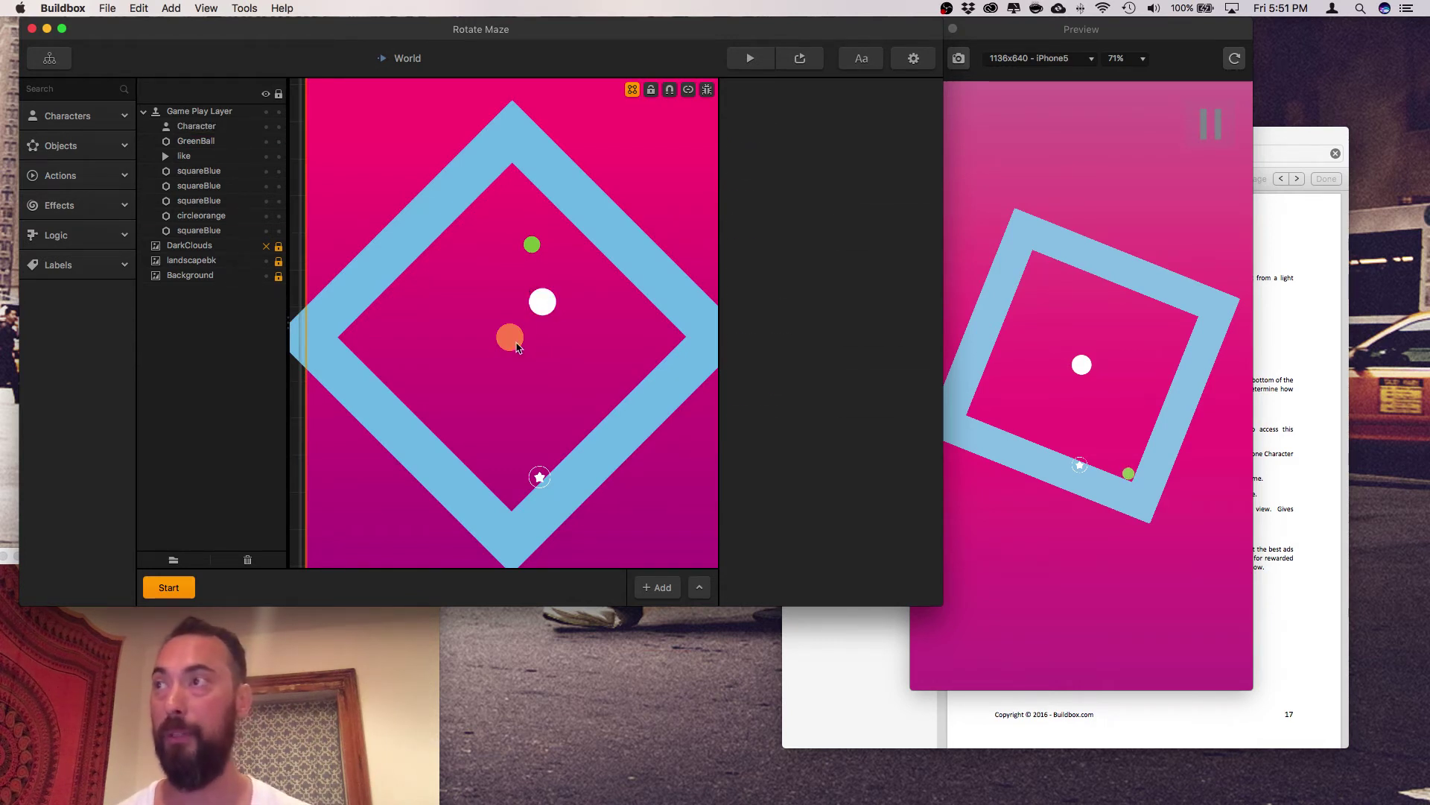
pyautogui.click(516, 344)
pyautogui.click(546, 312)
pyautogui.press('c')
pyautogui.press('c')
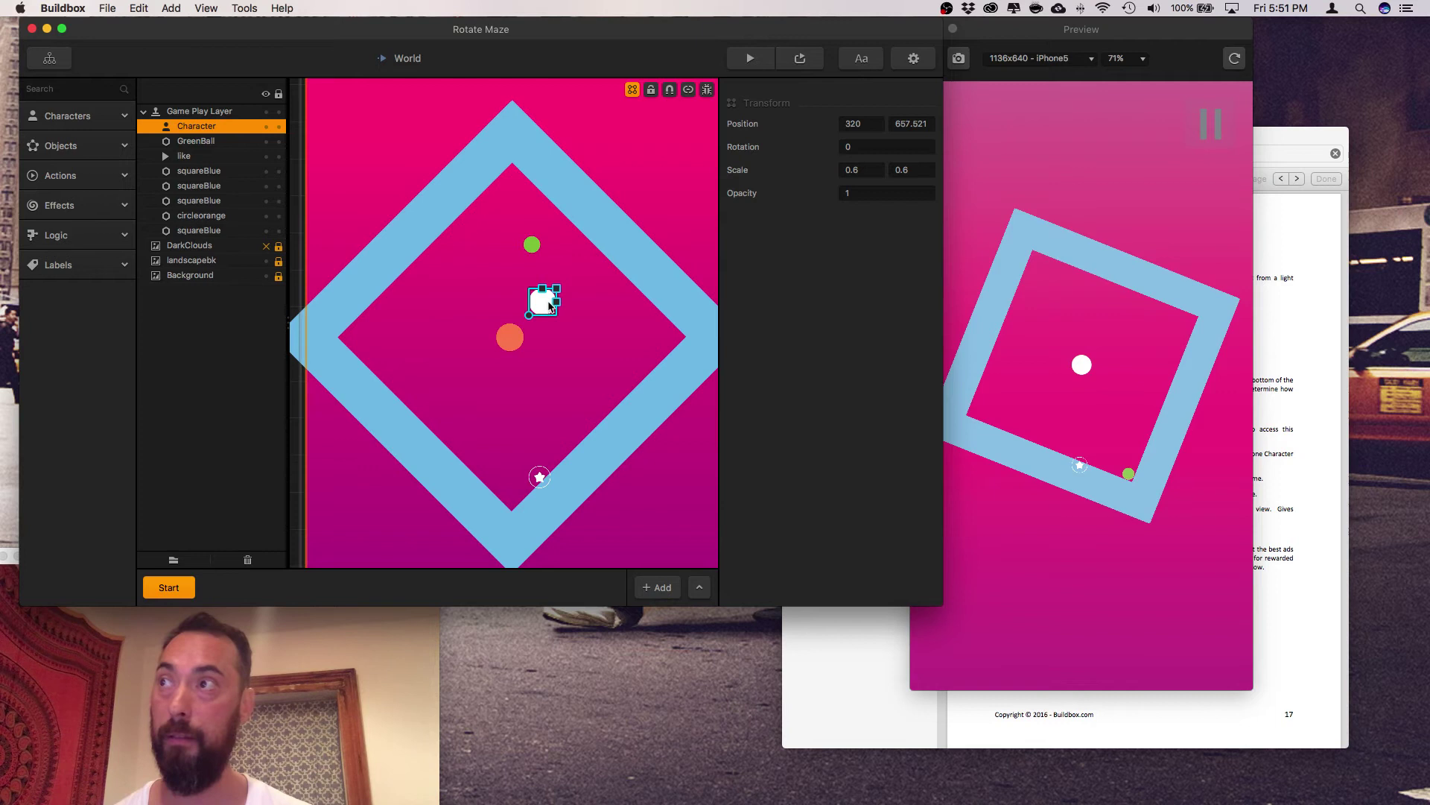
pyautogui.moveTo(549, 306); pyautogui.dragTo(459, 346)
pyautogui.press('super+z')
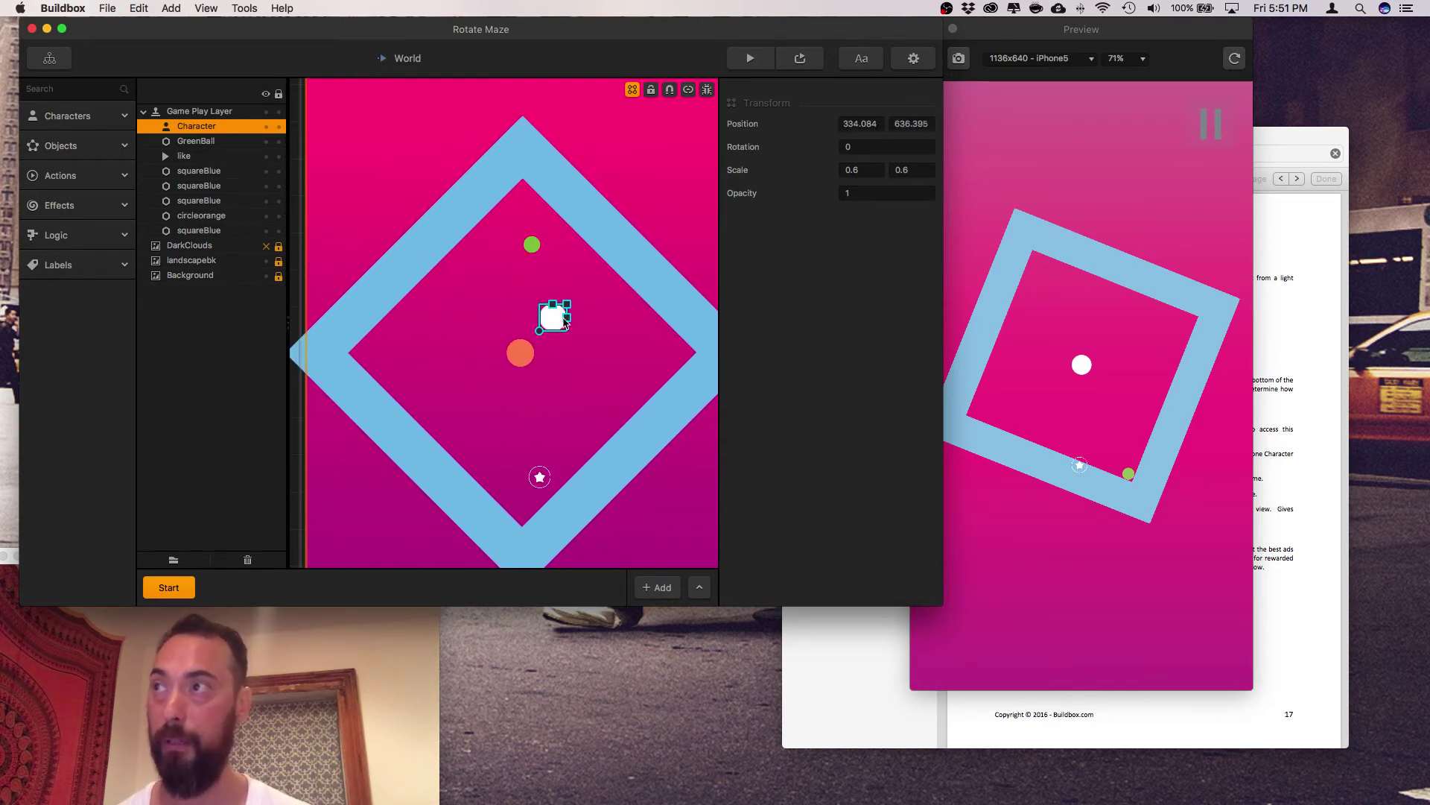
pyautogui.click(545, 352)
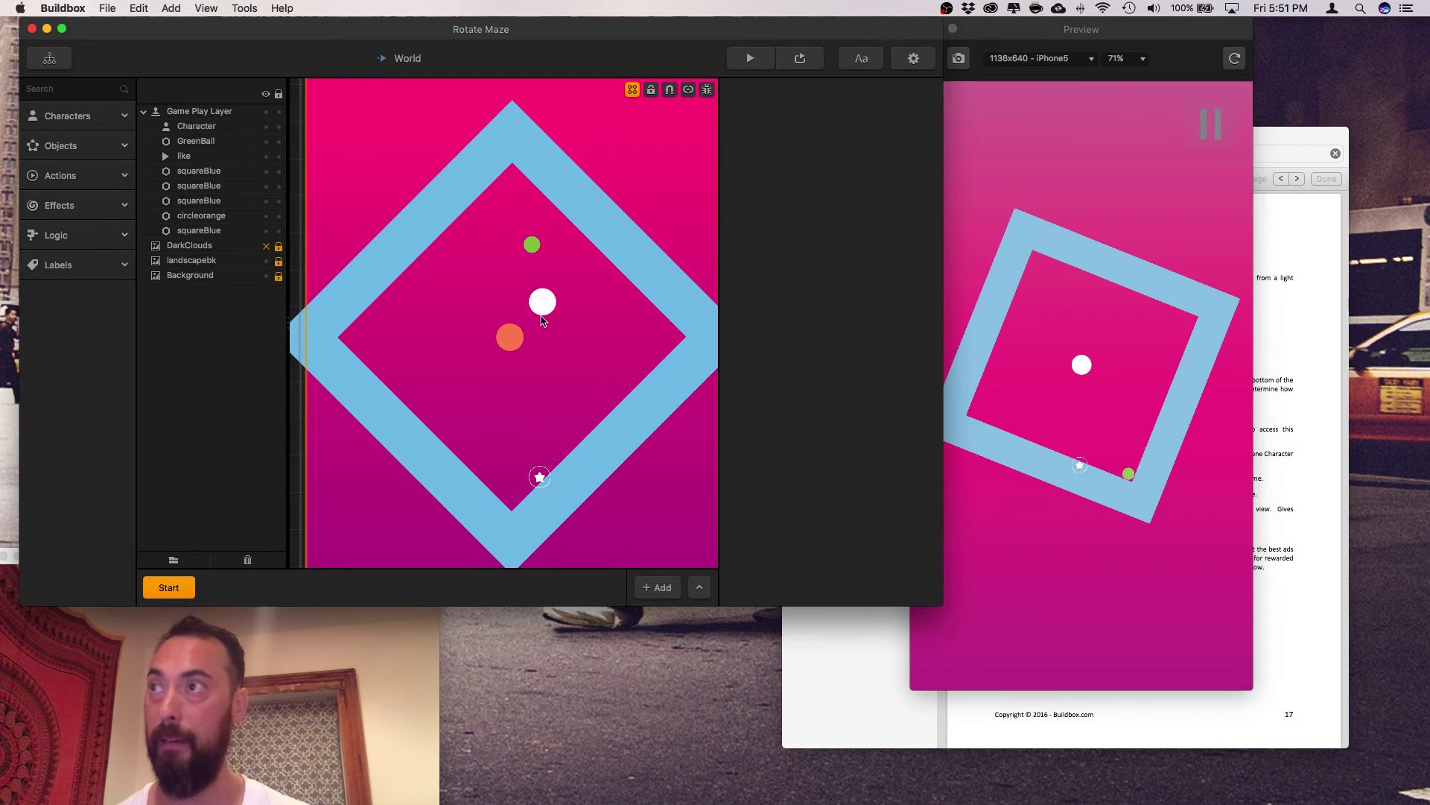
# Move the character on its own onto the orange circle, to about X 275, Y 607.
pyautogui.click(541, 303)
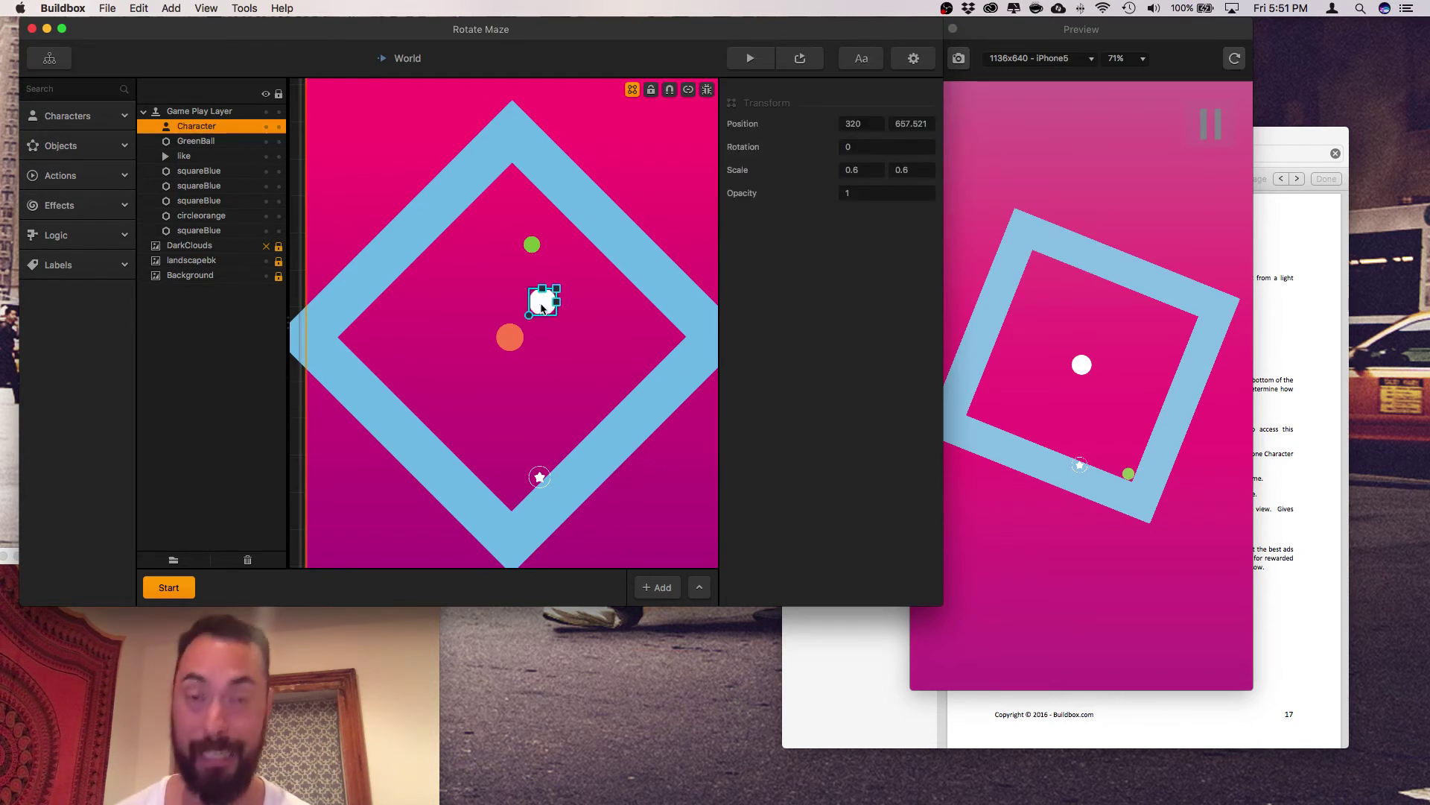
pyautogui.press('c')
pyautogui.moveTo(541, 306); pyautogui.dragTo(509, 340)
pyautogui.scroll(5, 509, 339)
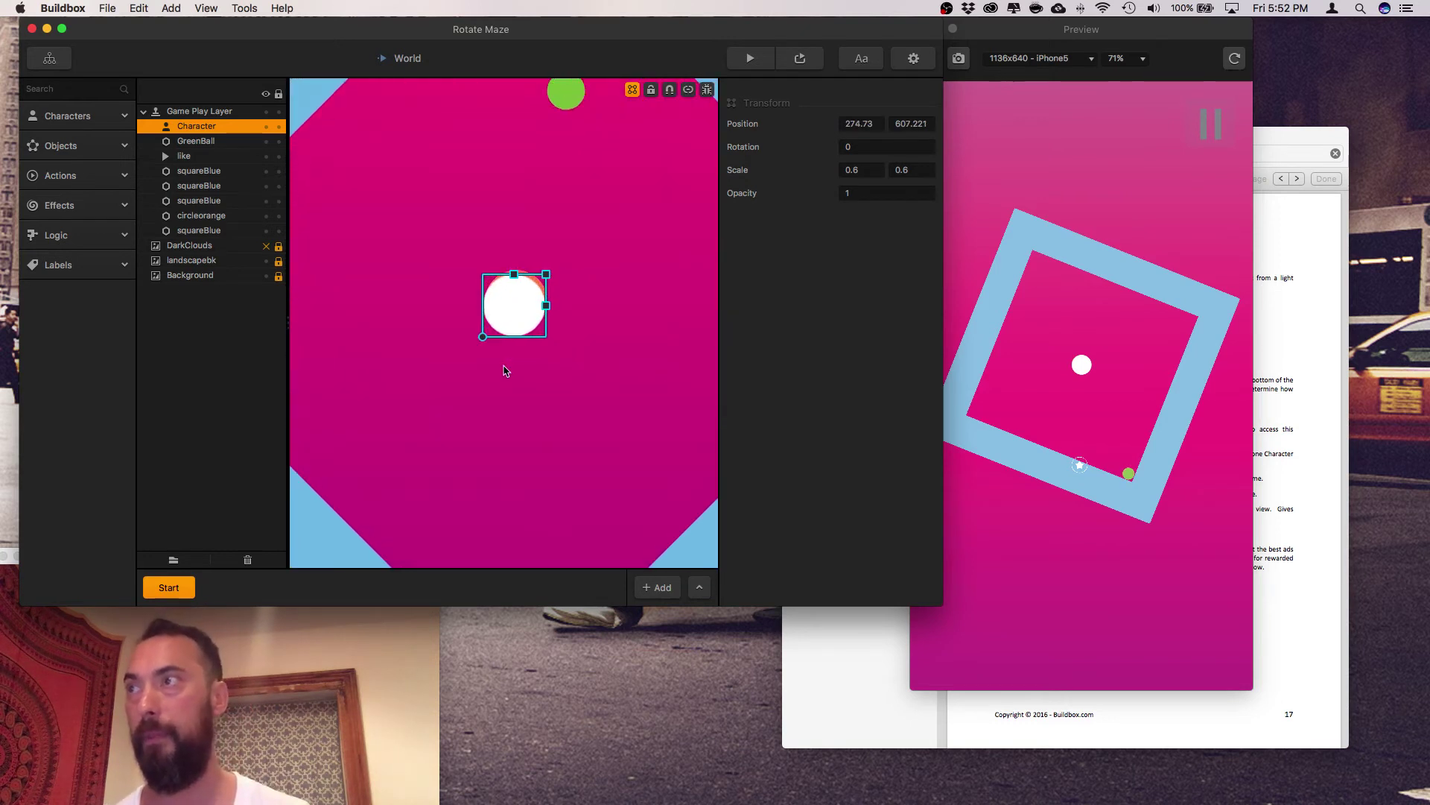
# Move the orange circle with its linked parts to about X 285, Y 599.
pyautogui.click(543, 244)
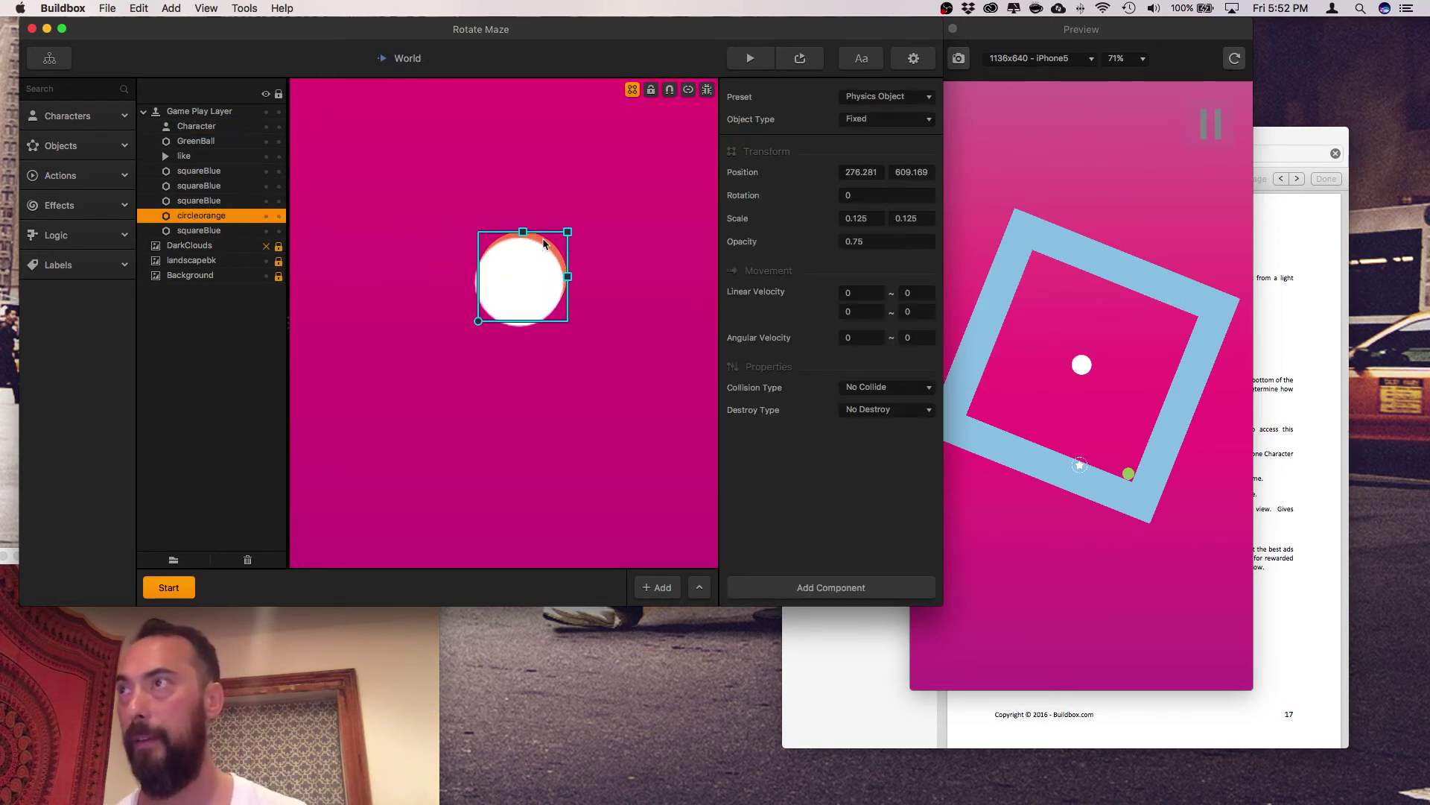
pyautogui.moveTo(548, 237); pyautogui.dragTo(566, 265)
pyautogui.scroll(-5, 564, 262)
pyautogui.scroll(3, 565, 263)
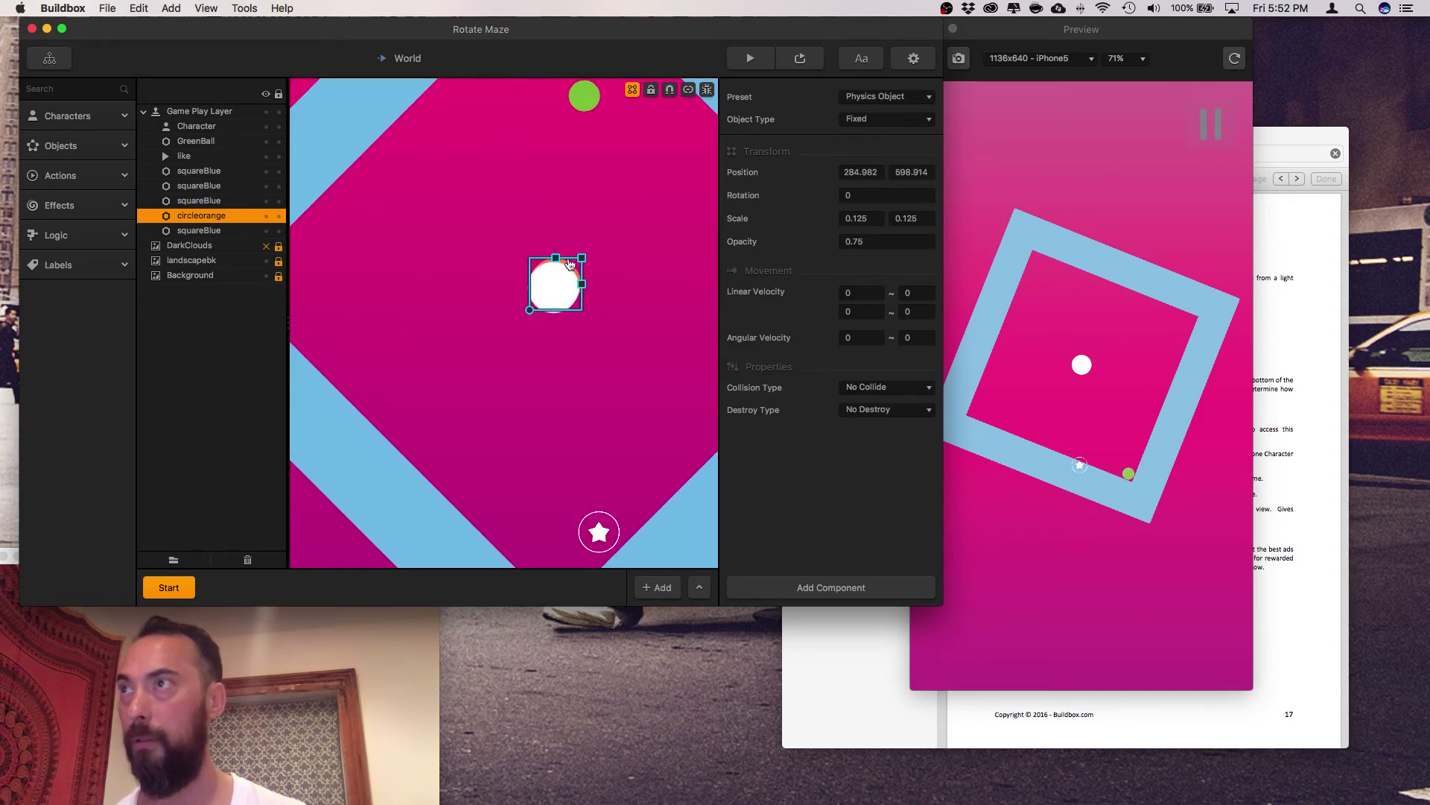
pyautogui.click(642, 227)
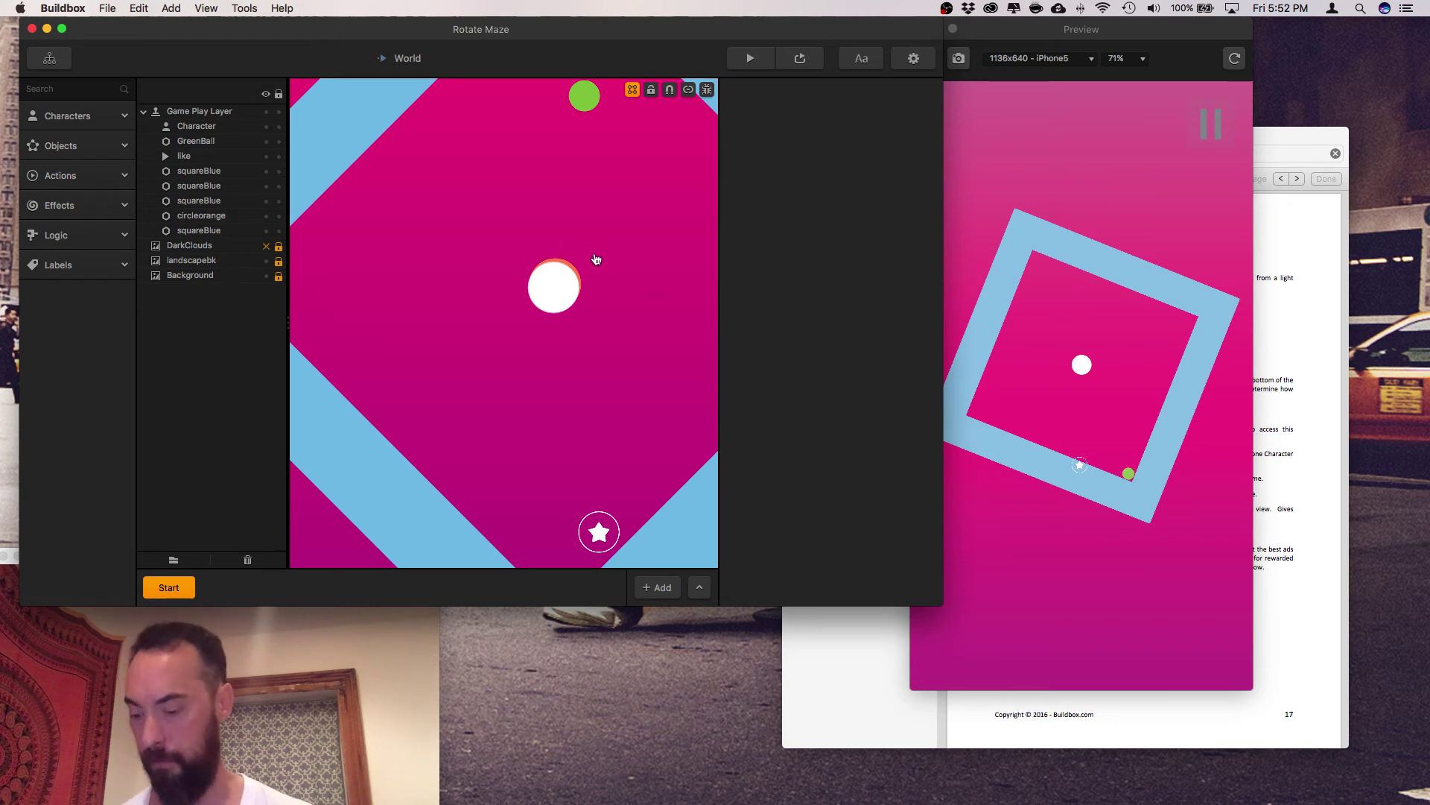
# Move the character with its linked parts to about X 263, Y 599.
pyautogui.scroll(-3, 607, 378)
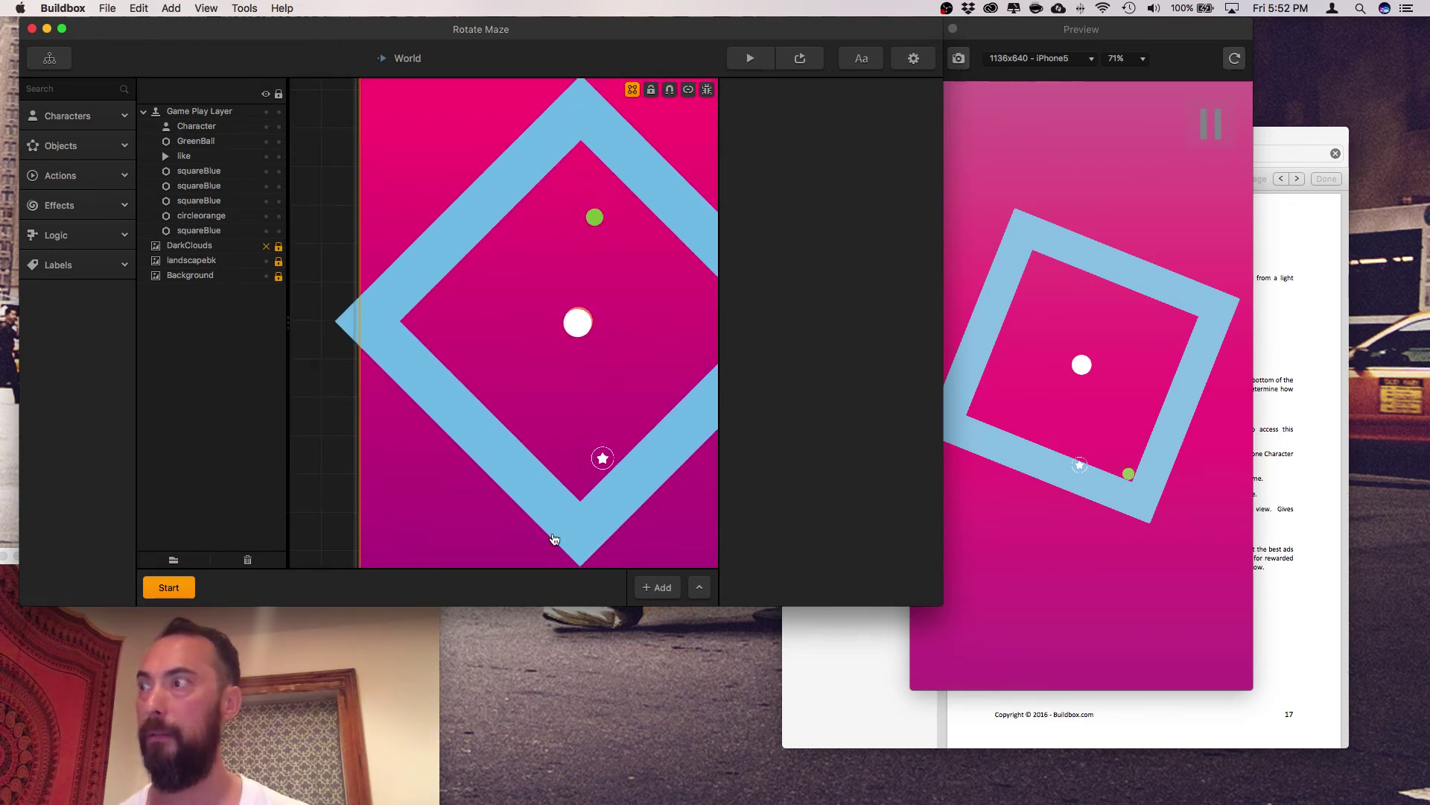
pyautogui.scroll(2, 565, 317)
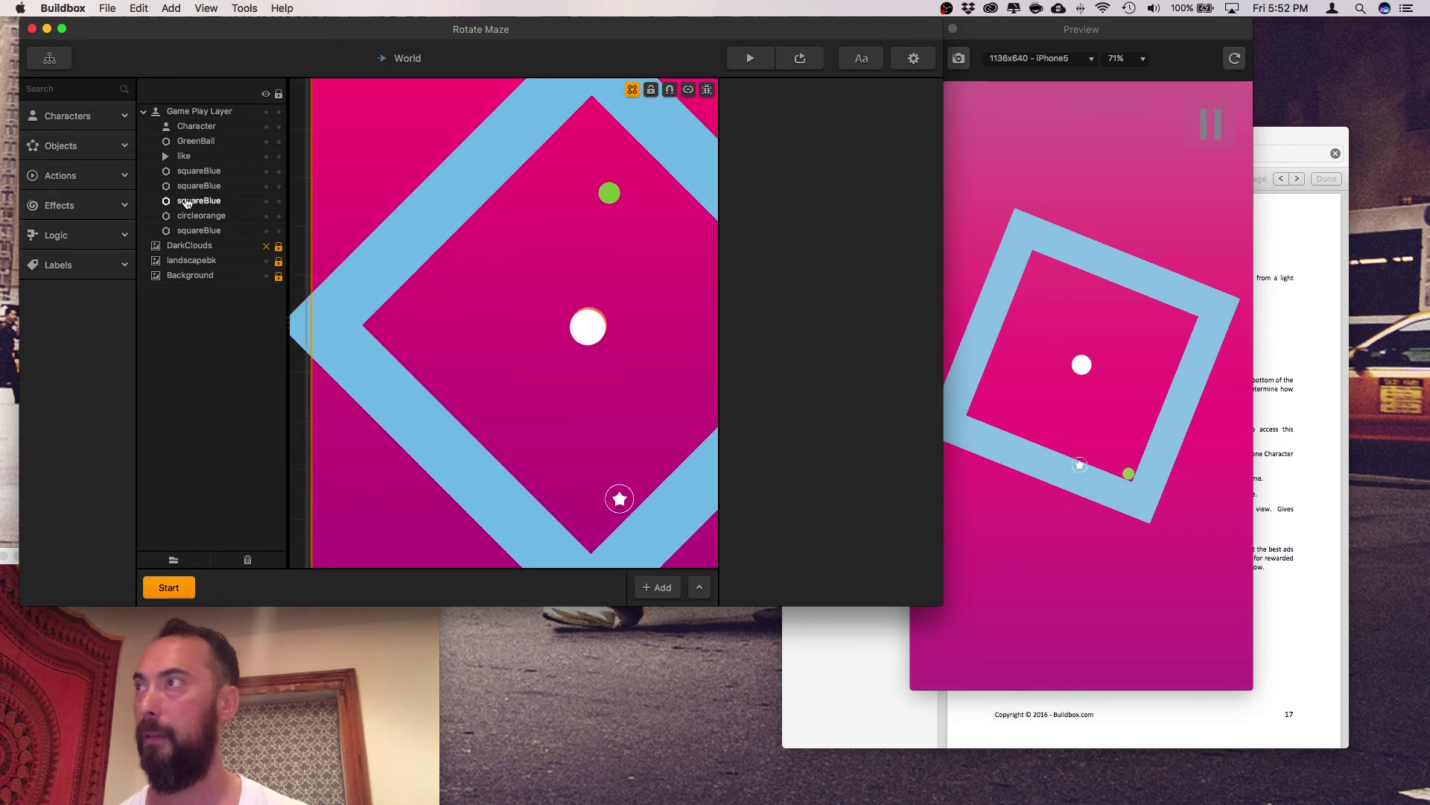
pyautogui.click(587, 323)
pyautogui.scroll(3, 600, 311)
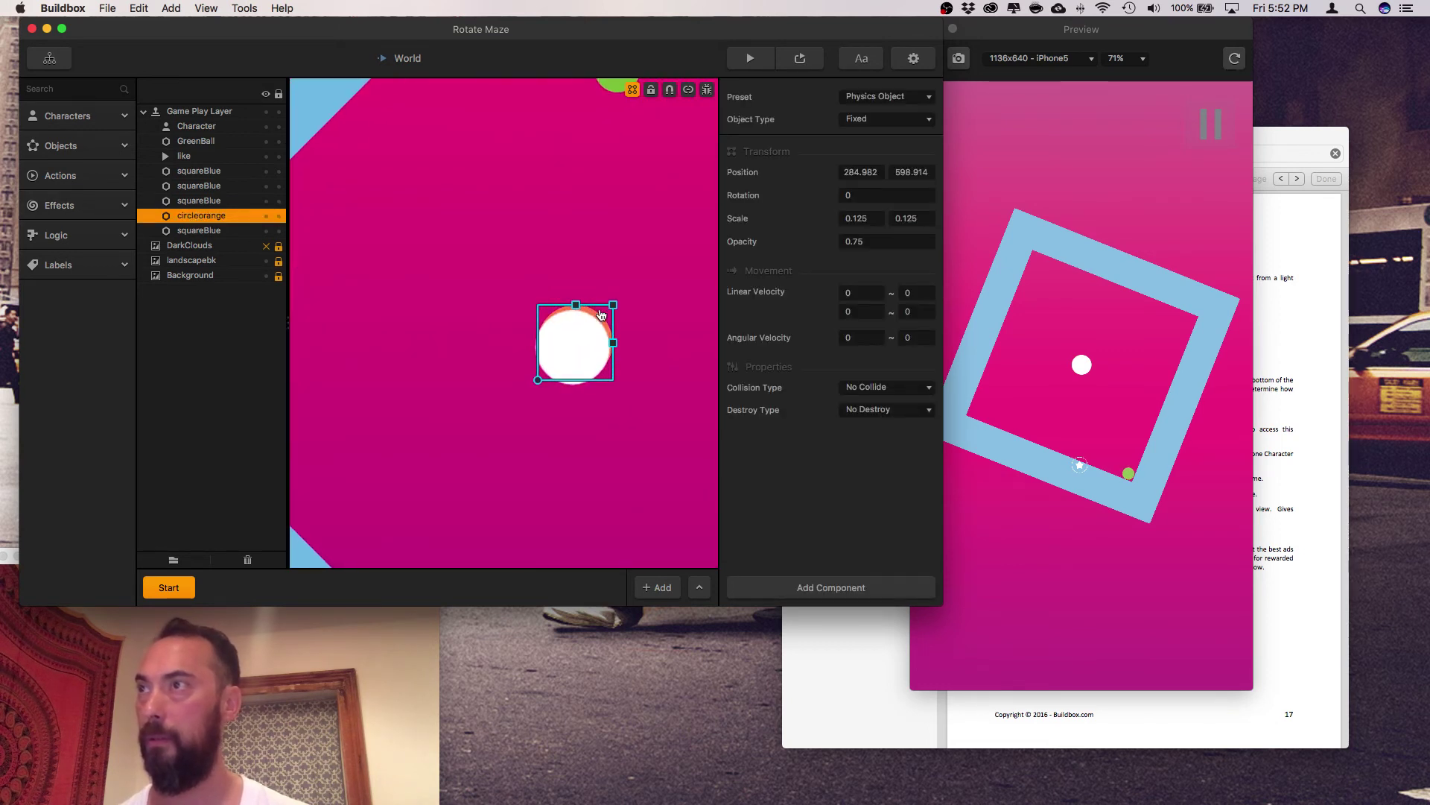
pyautogui.click(597, 313)
pyautogui.click(588, 320)
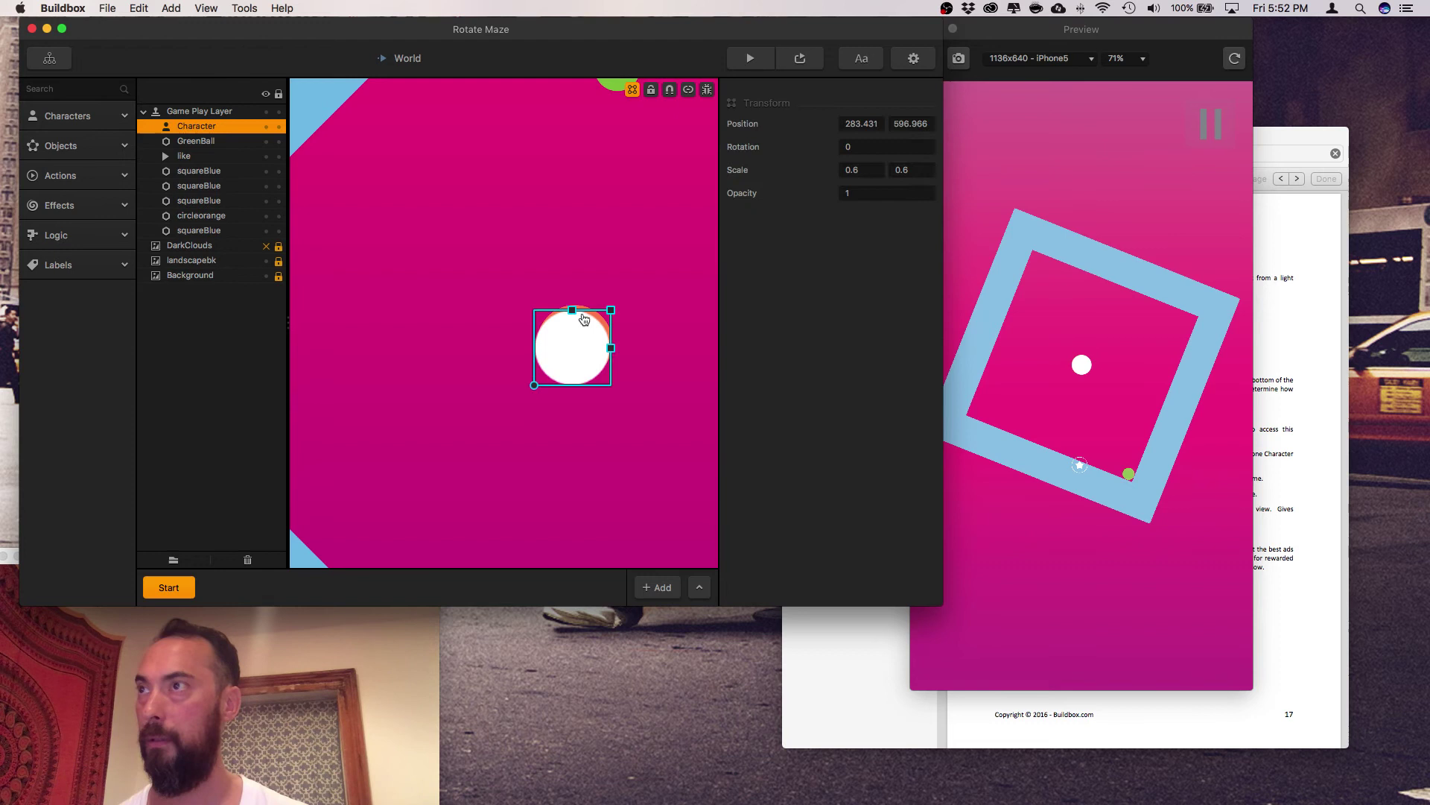
pyautogui.moveTo(578, 344); pyautogui.dragTo(536, 339)
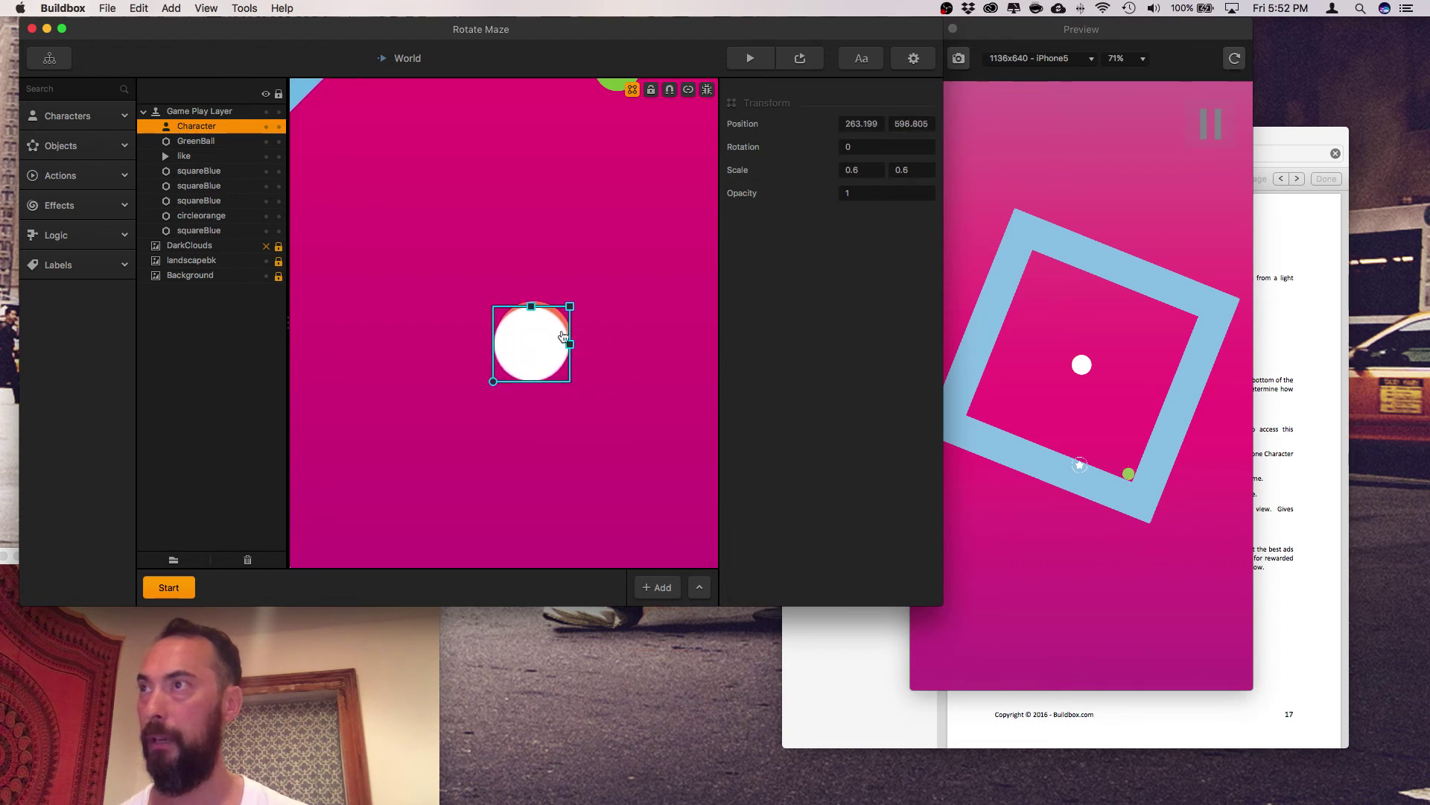
# Examine the joints connecting the character, the orange circle and the four blue walls at the maze's centre.
pyautogui.scroll(-3, 544, 339)
pyautogui.press('l')
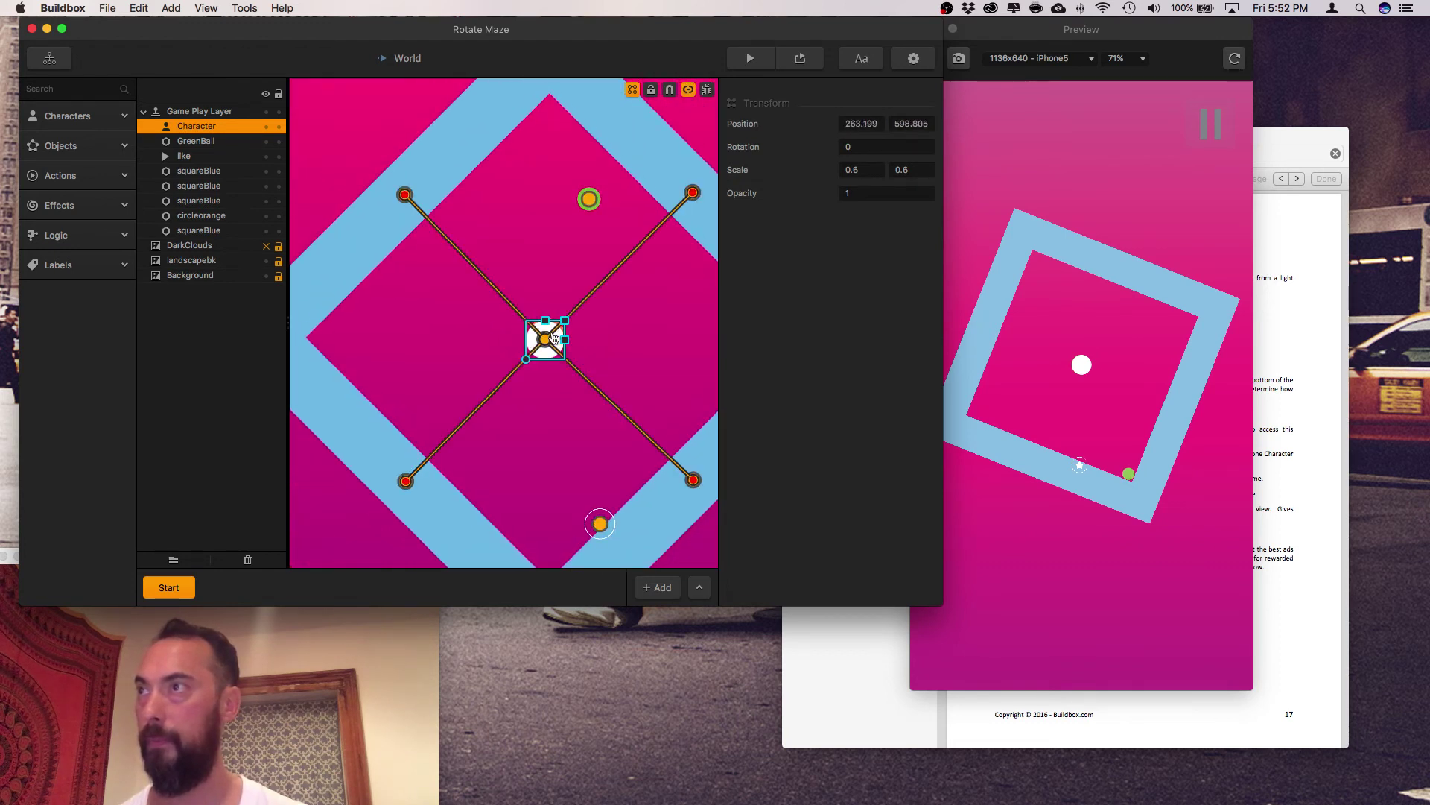
pyautogui.click(561, 336)
pyautogui.press('j')
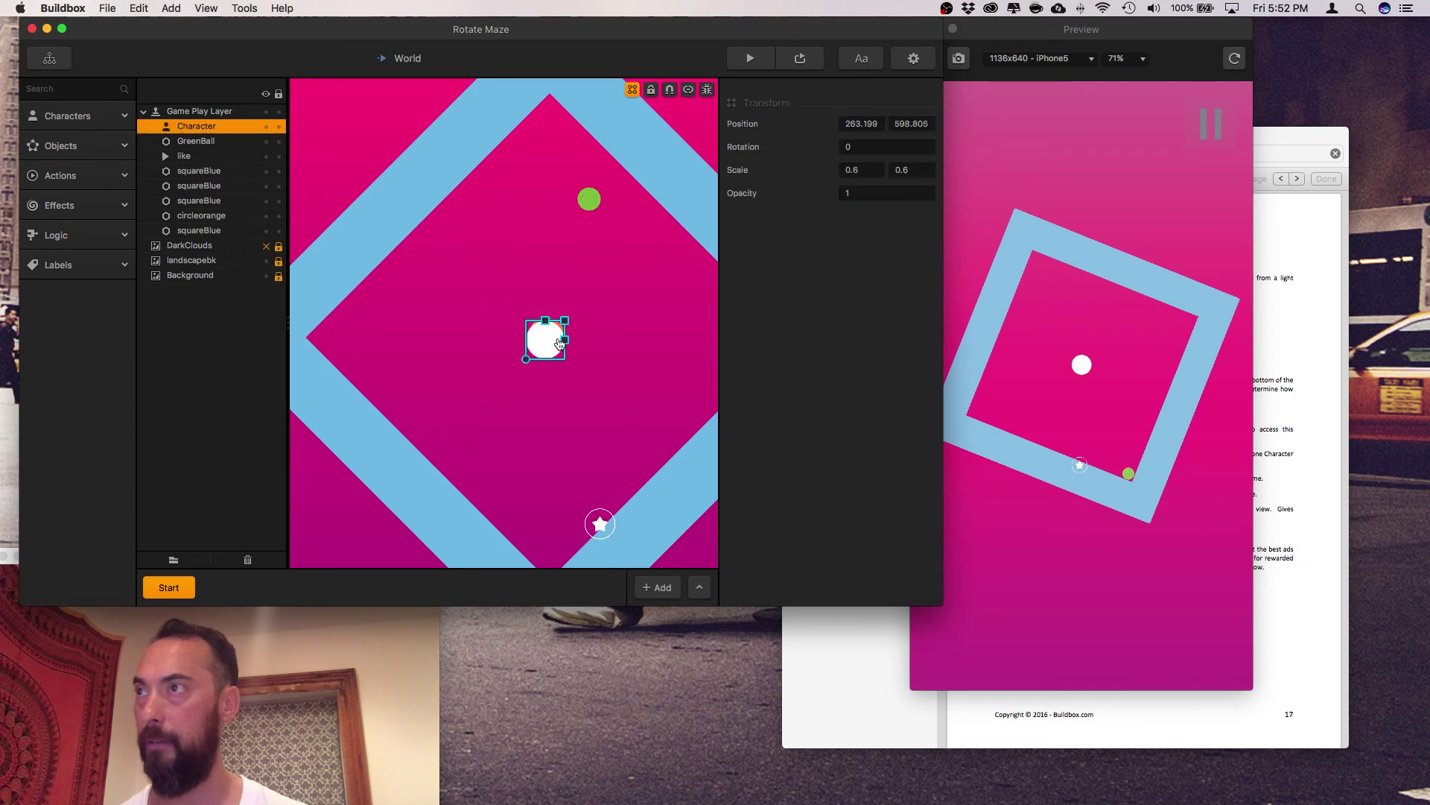
pyautogui.press('j')
pyautogui.press('j')
pyautogui.press('j')
pyautogui.click(560, 342)
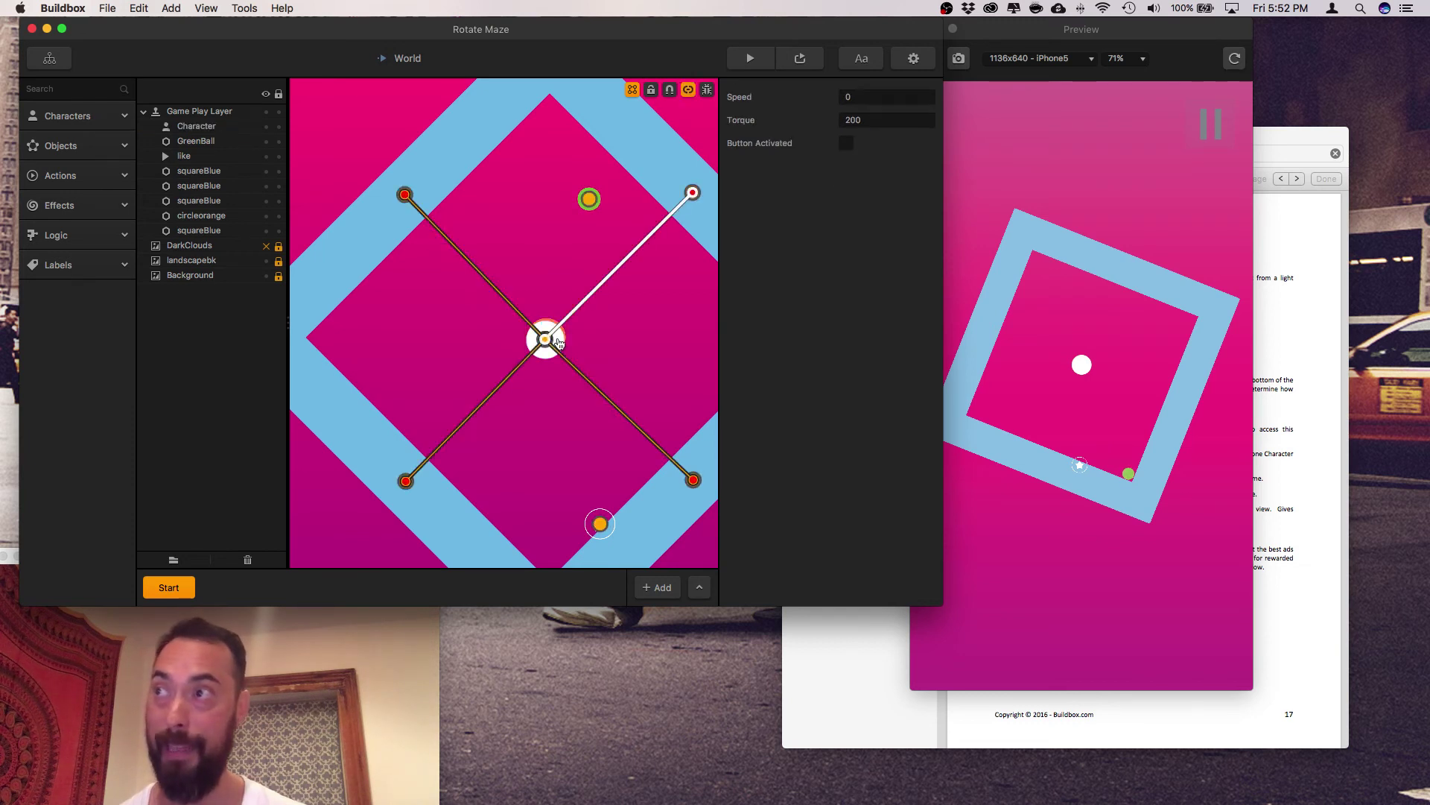
pyautogui.press('j')
pyautogui.click(560, 342)
pyautogui.press('j')
# Move the character down to about X 270, Y 542, and the orange circle to about X 267, Y 547.
pyautogui.moveTo(561, 340); pyautogui.dragTo(562, 402)
pyautogui.press('j')
pyautogui.click(559, 347)
pyautogui.press('j')
pyautogui.press('j')
# Align the orange circle behind the character, at about X 269.5, Y 541.9.
pyautogui.scroll(8, 560, 399)
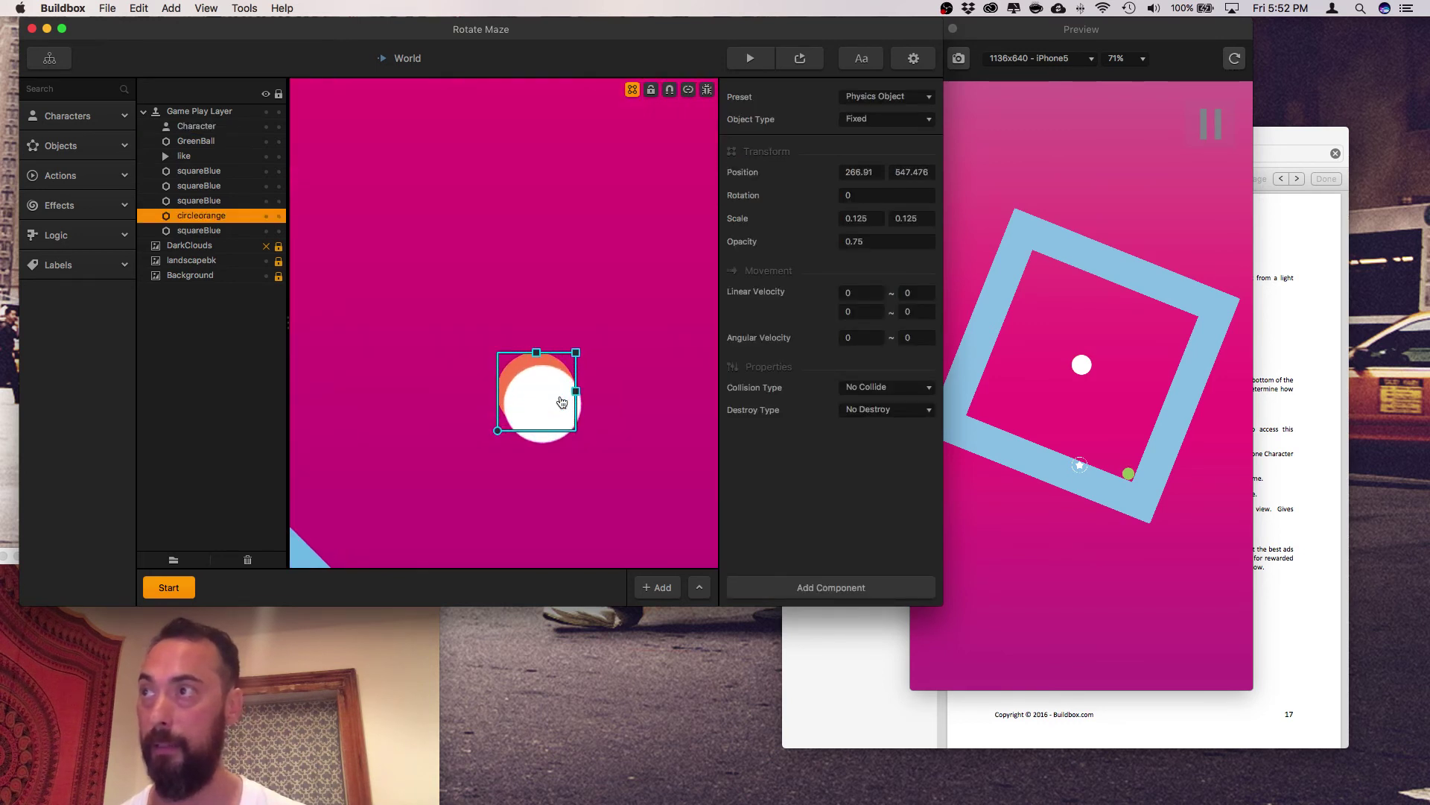
pyautogui.click(613, 275)
pyautogui.click(544, 348)
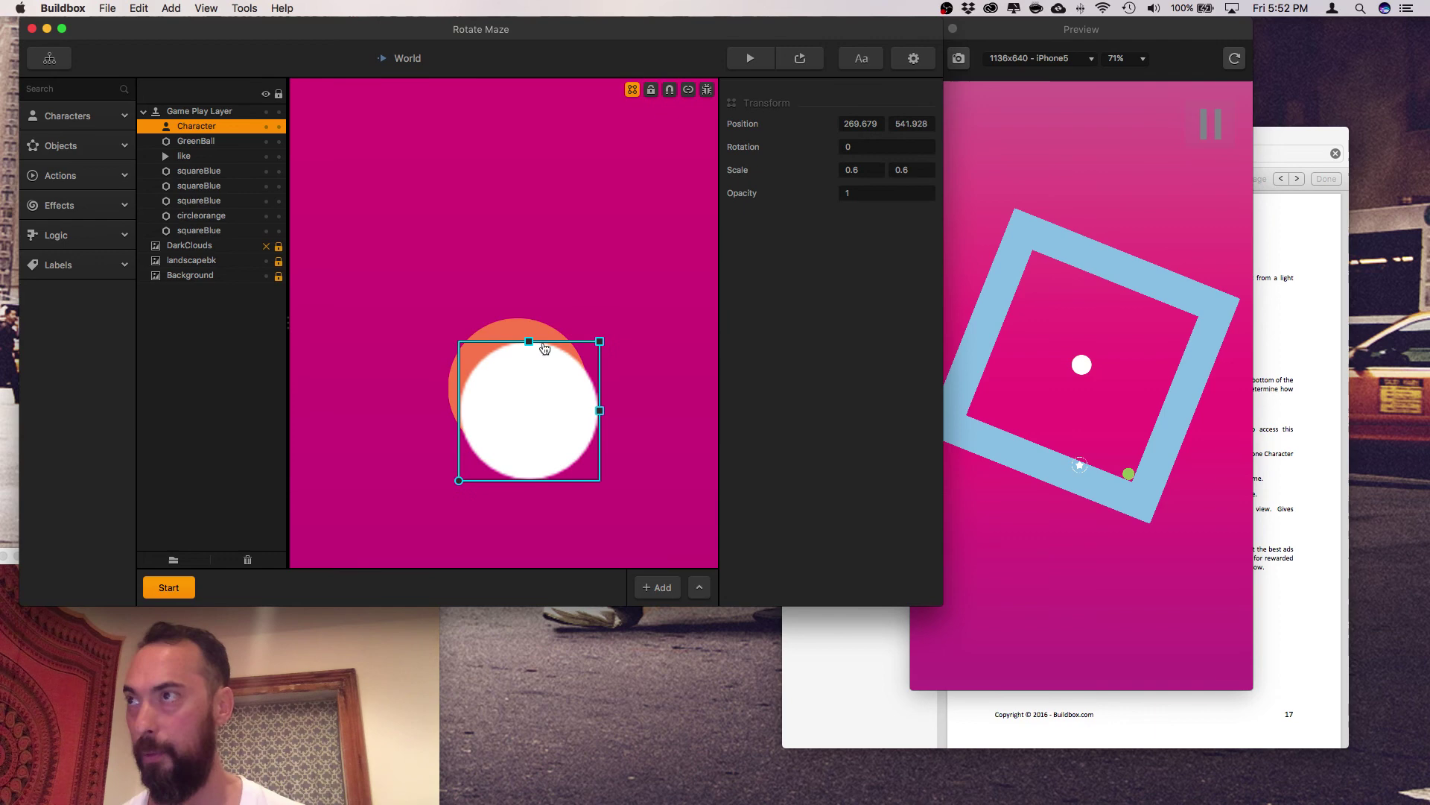
pyautogui.click(534, 332)
pyautogui.press('j')
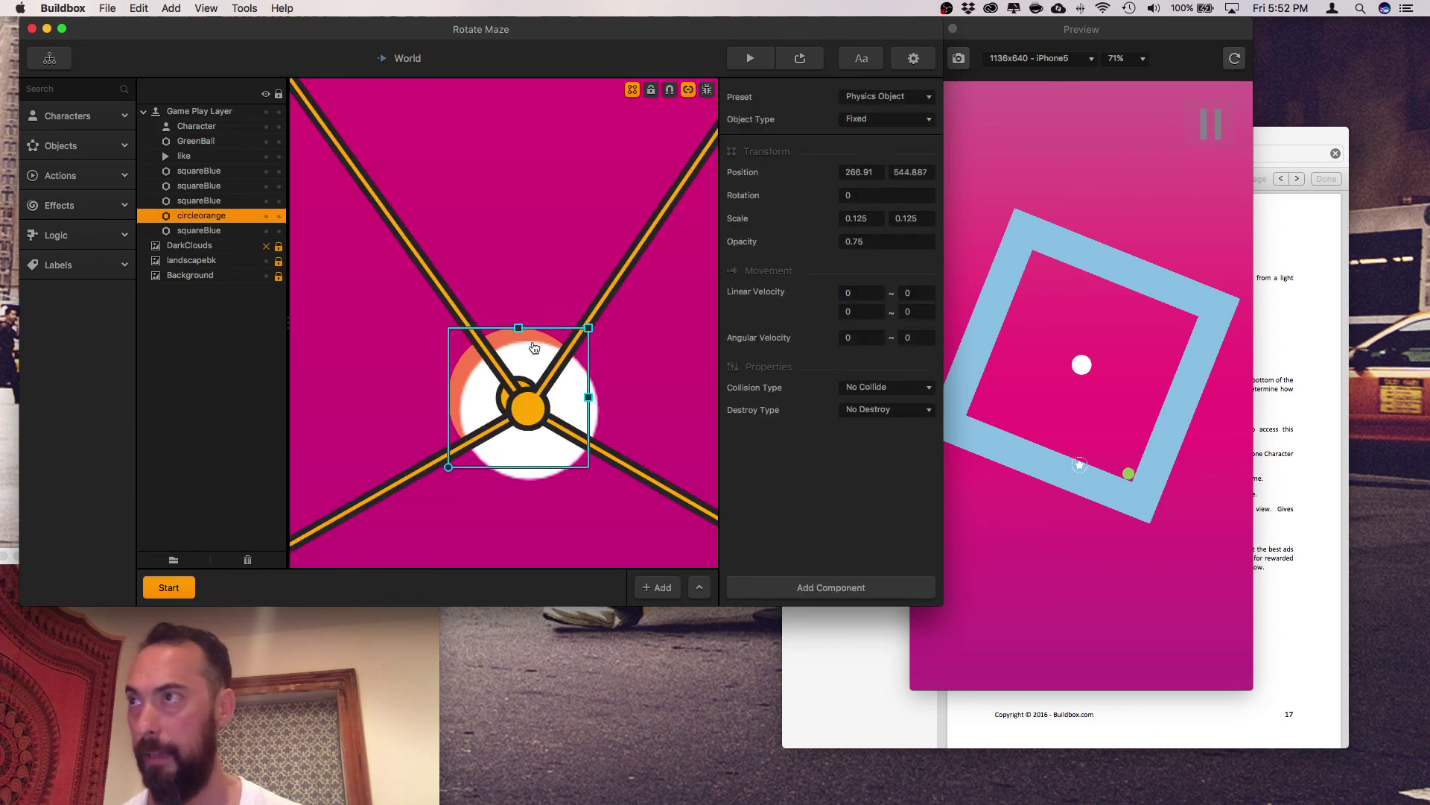
pyautogui.moveTo(538, 352); pyautogui.dragTo(543, 352)
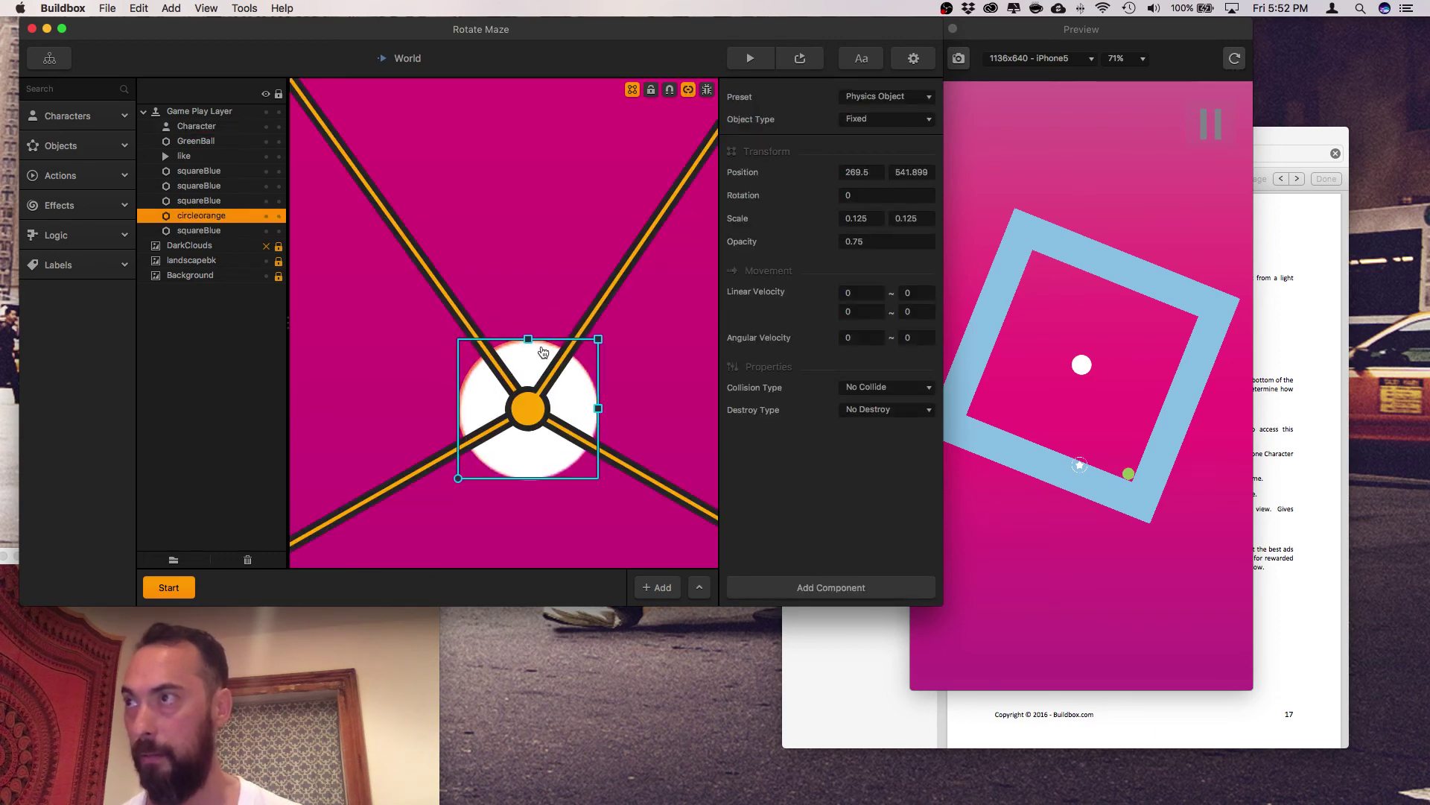
pyautogui.press('j')
pyautogui.scroll(-6, 541, 352)
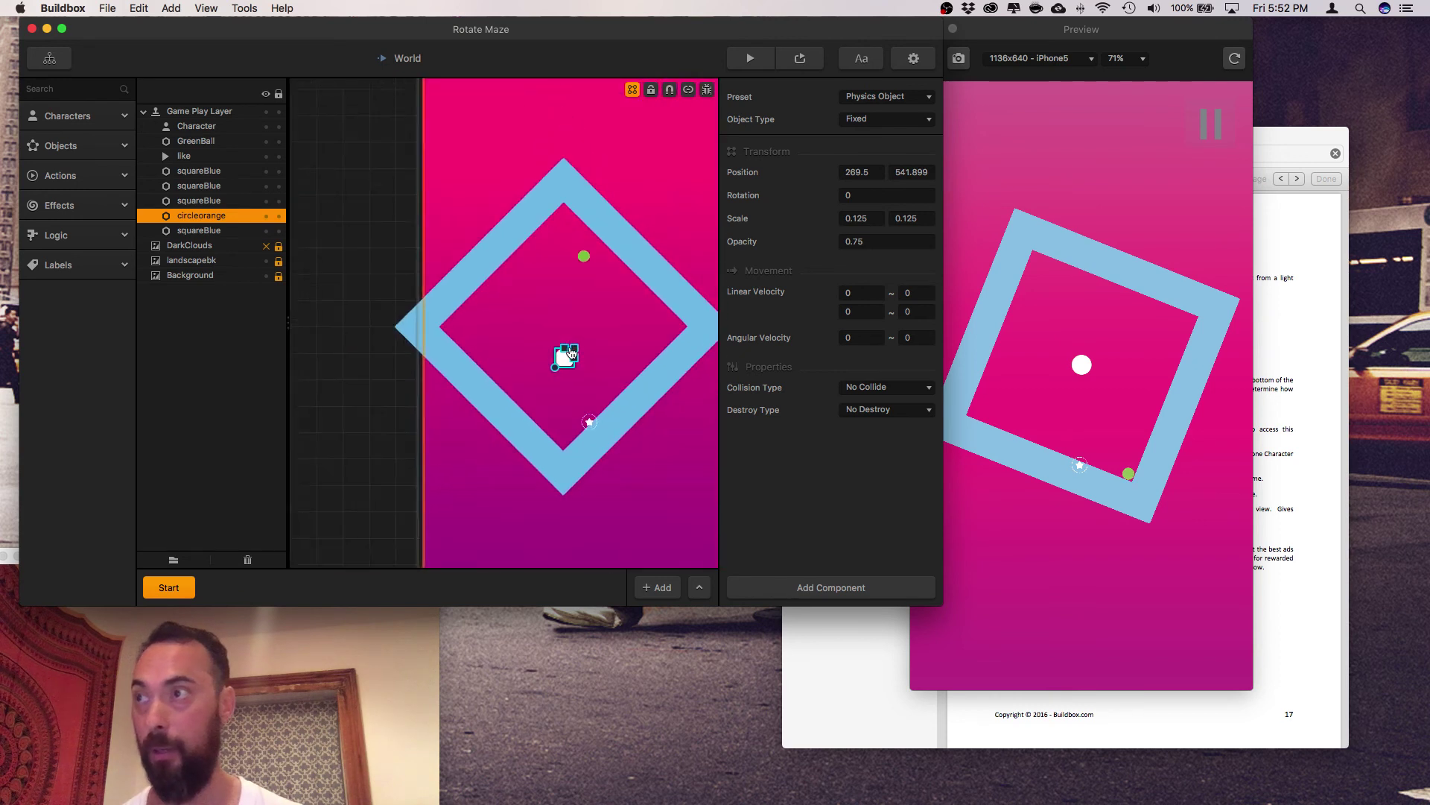
# Examine the maze's centre and the individual blue wall and orange circle objects in the scene.
pyautogui.press('j')
pyautogui.press('j')
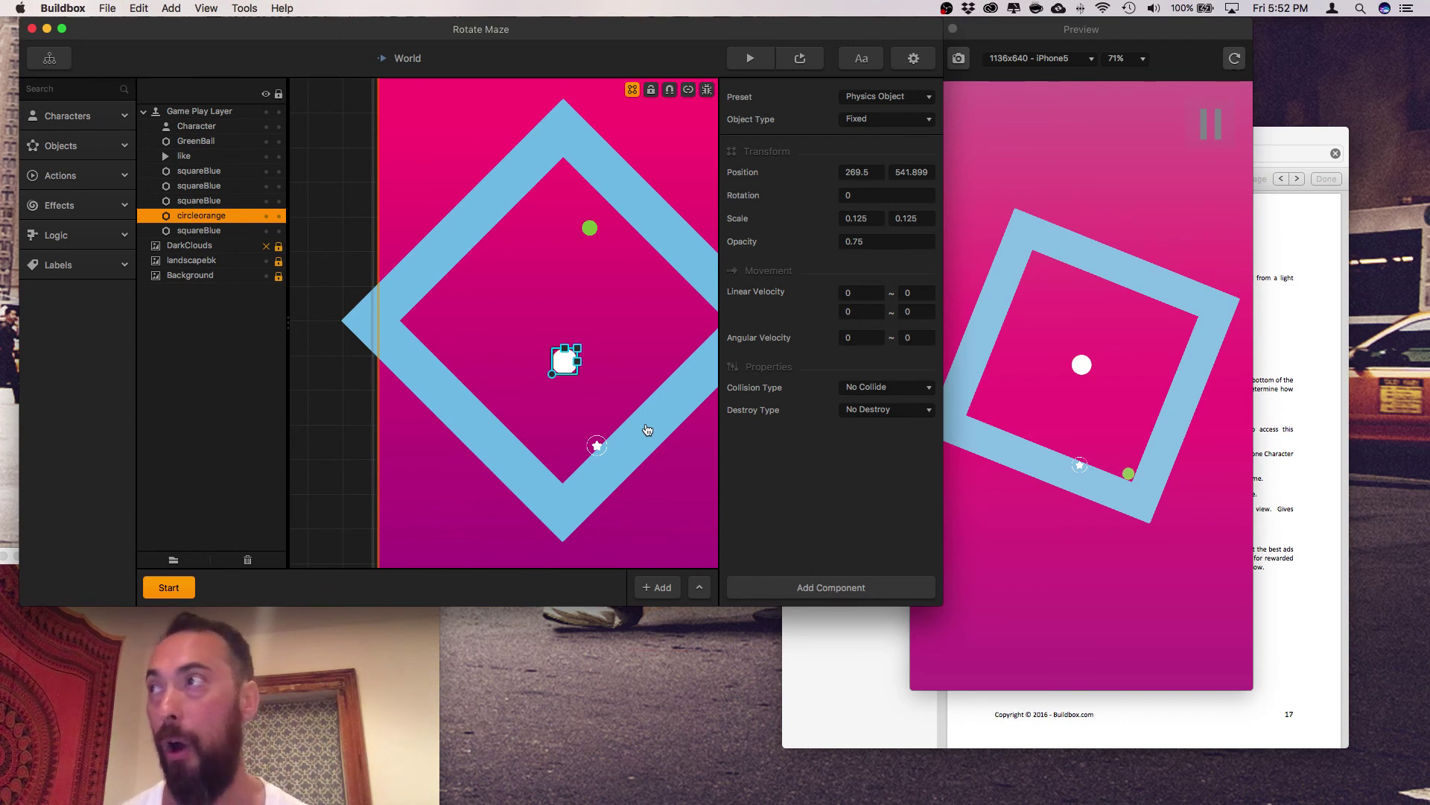
pyautogui.scroll(6, 637, 409)
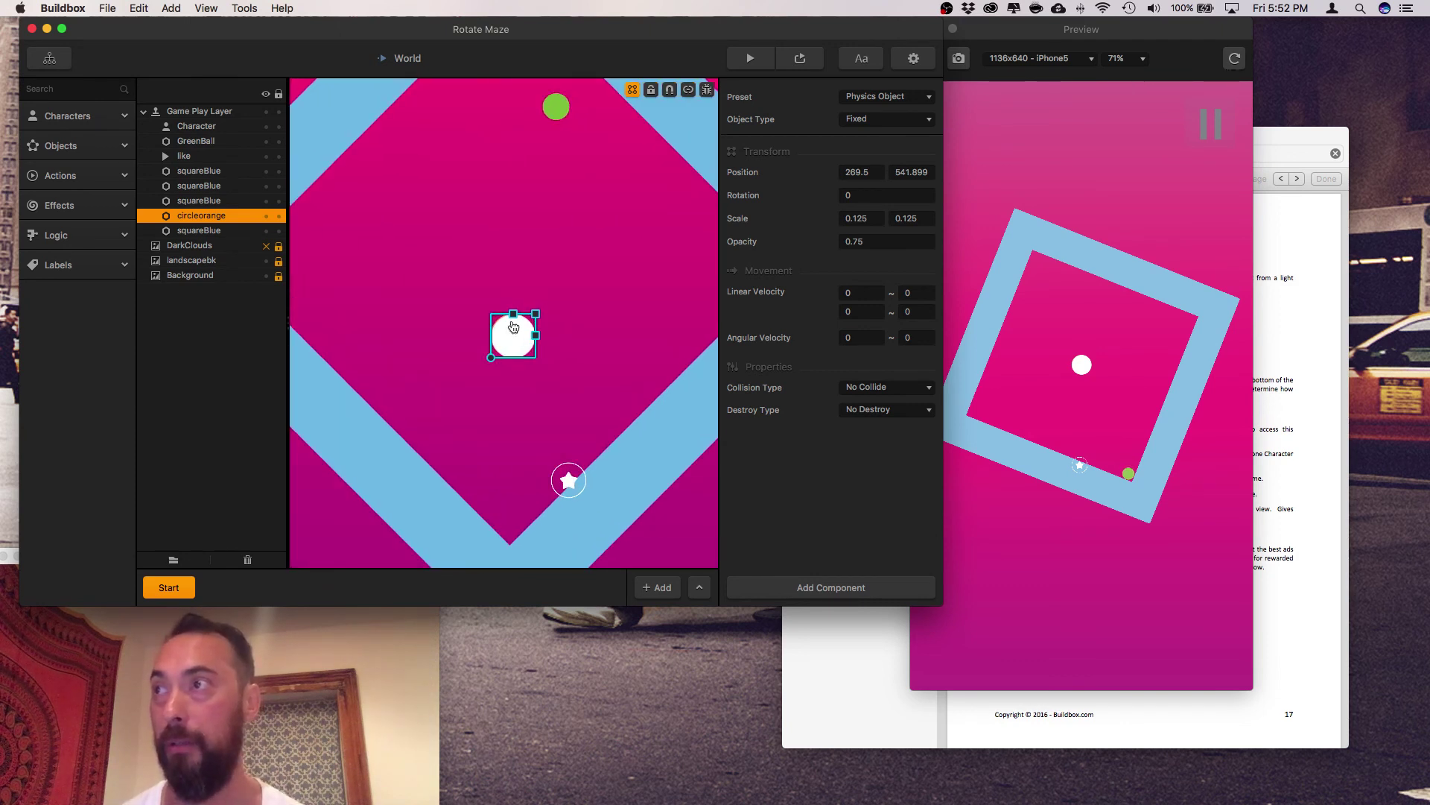
pyautogui.click(217, 201)
pyautogui.click(216, 186)
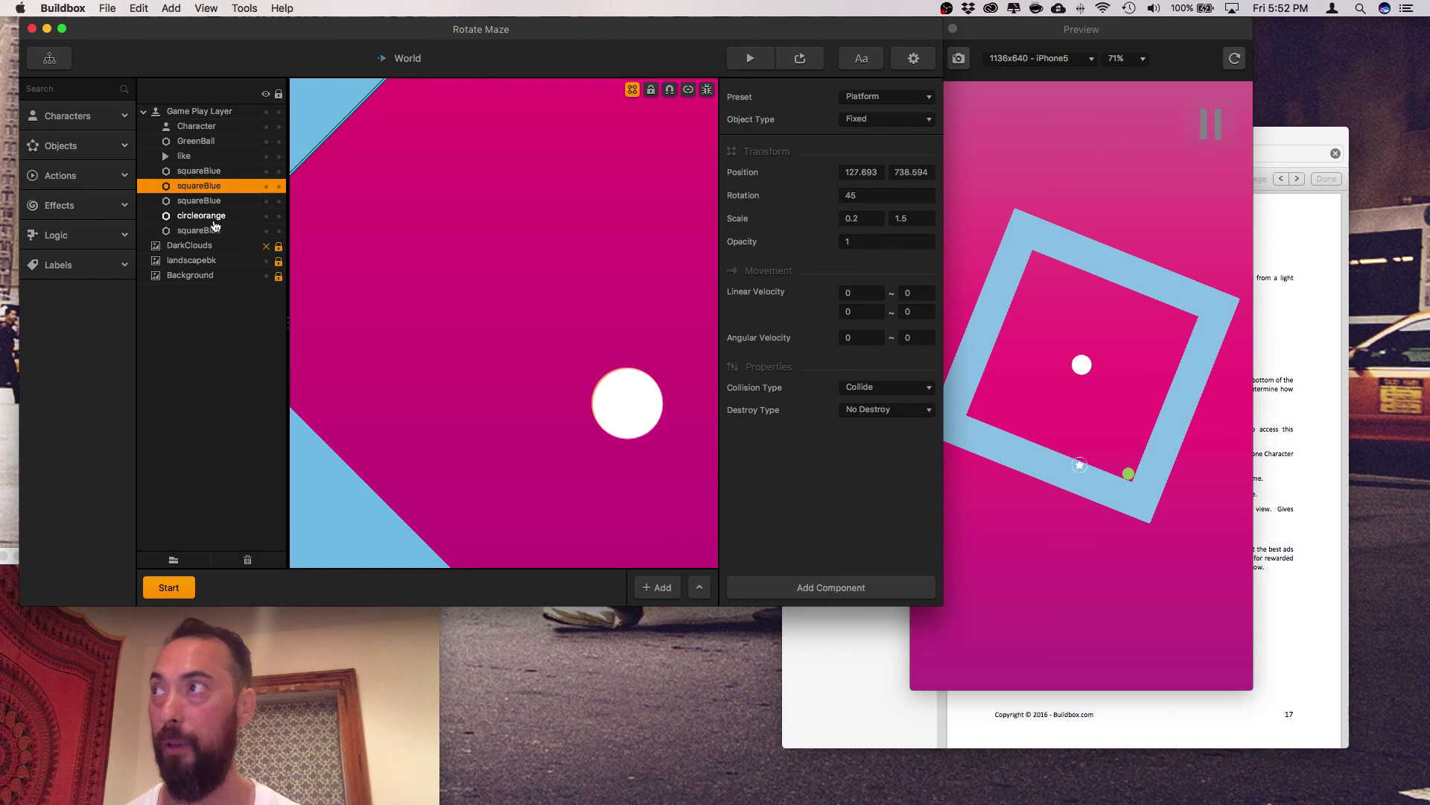
pyautogui.click(216, 218)
pyautogui.click(213, 230)
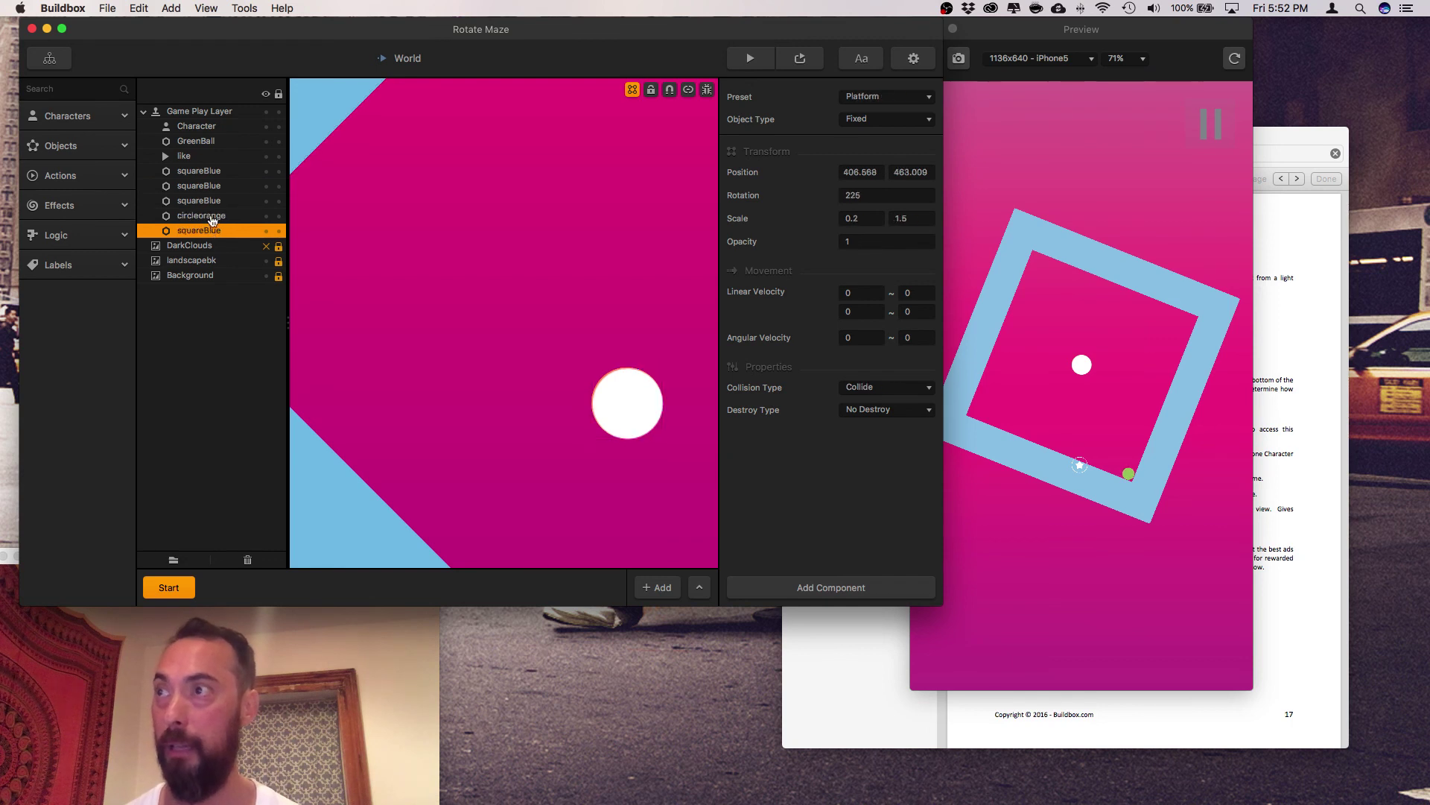
# Move the character away from the orange circle, up to about X 301, Y 616.
pyautogui.click(197, 126)
pyautogui.click(619, 422)
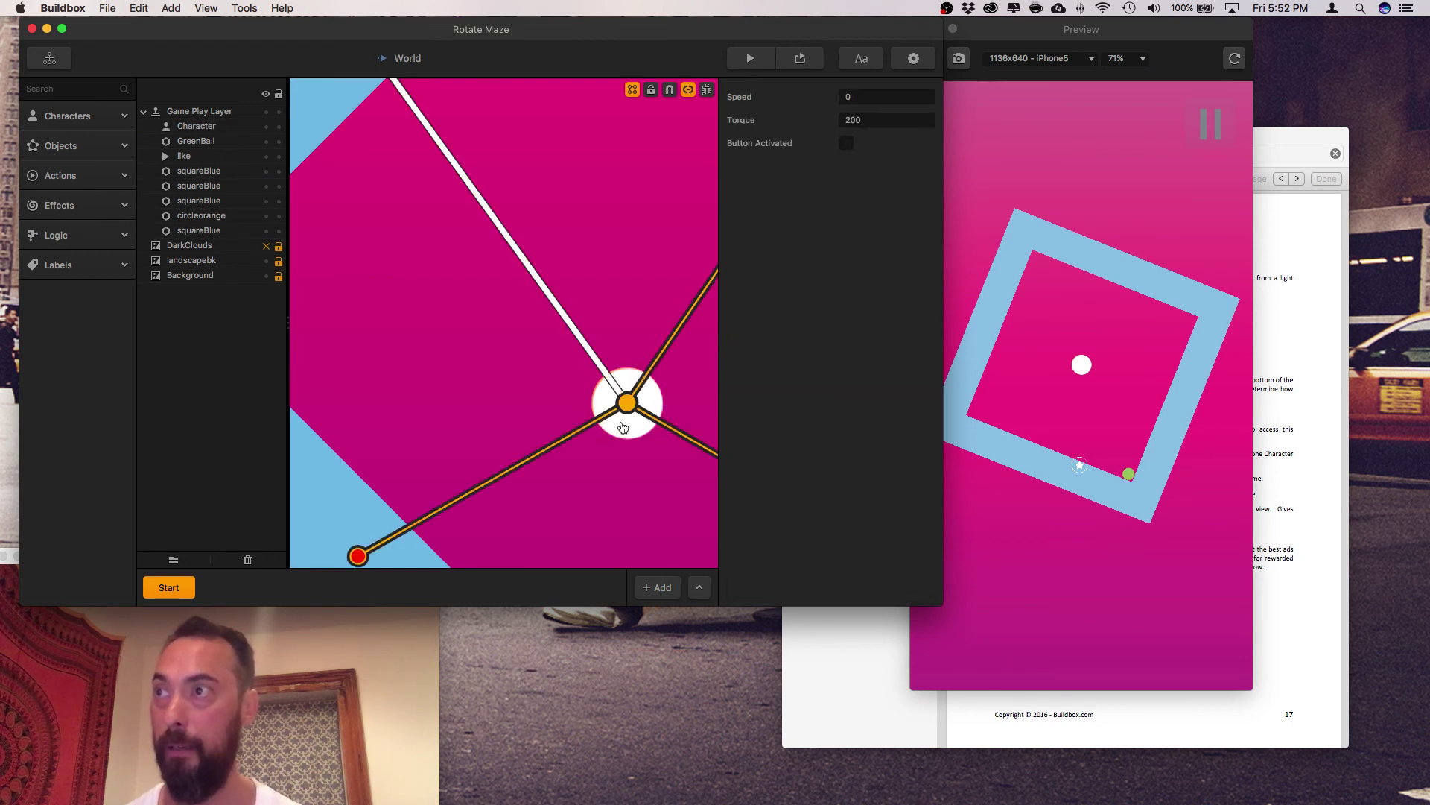
pyautogui.click(620, 467)
pyautogui.click(628, 420)
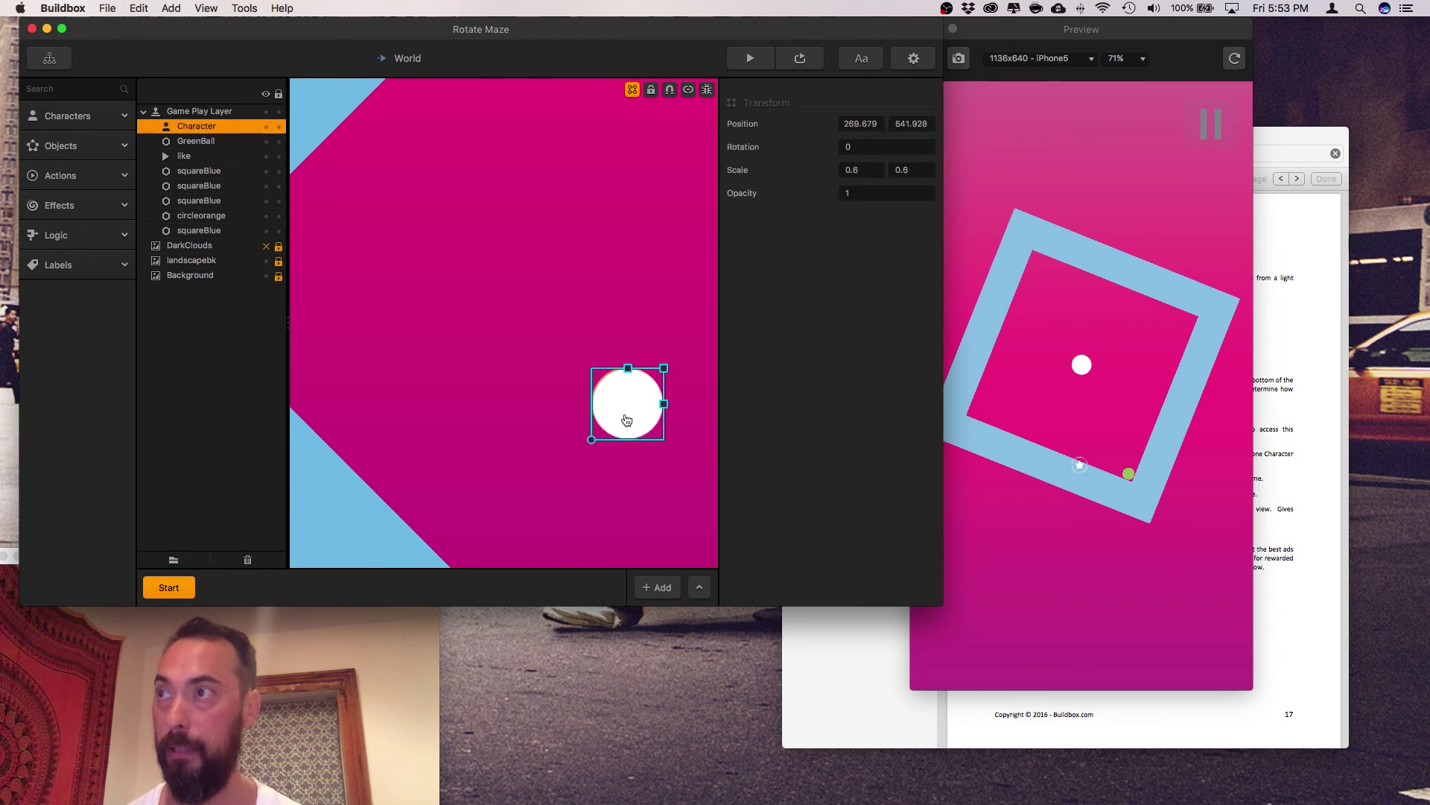
pyautogui.press('j')
pyautogui.moveTo(626, 418); pyautogui.dragTo(569, 399)
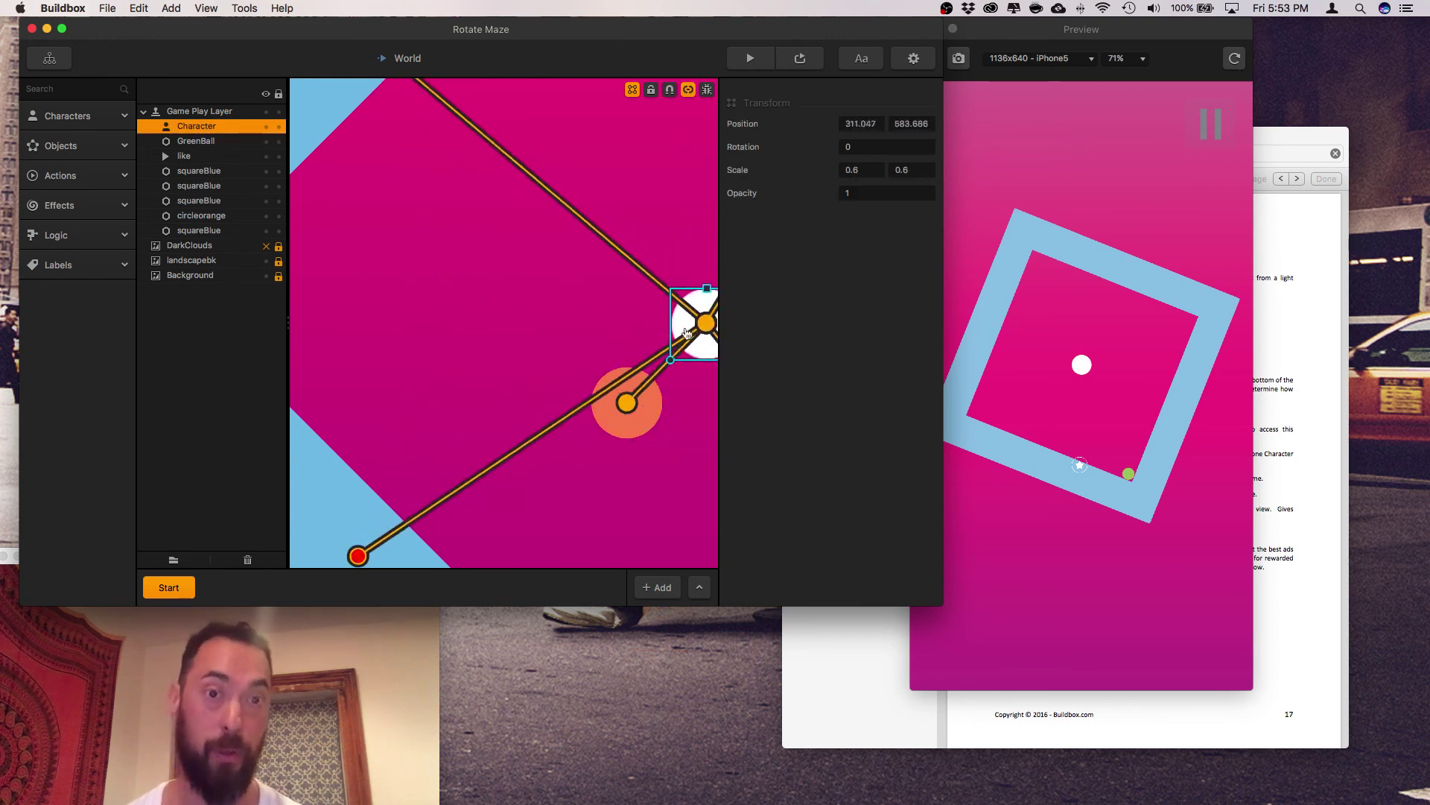
pyautogui.moveTo(686, 332); pyautogui.dragTo(687, 274)
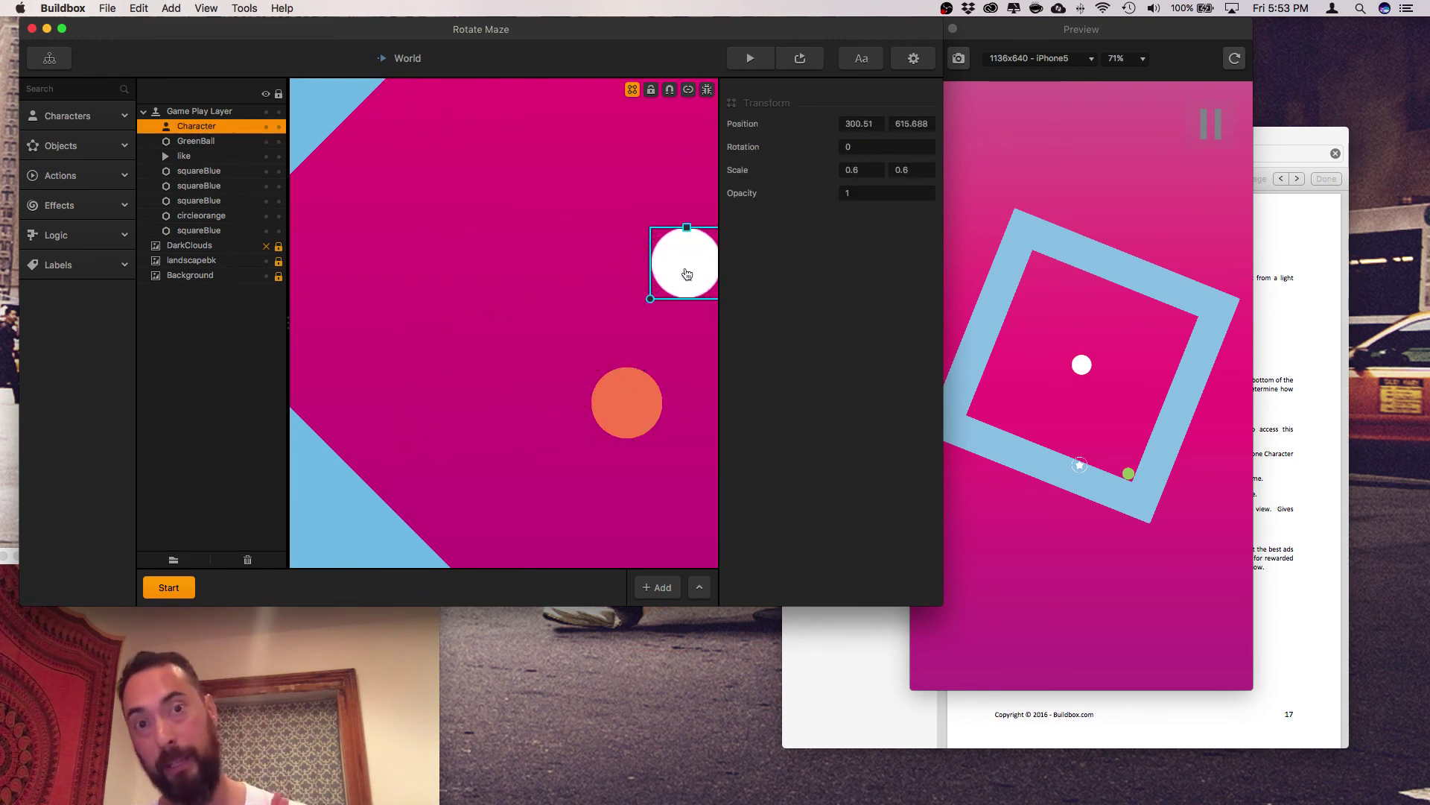